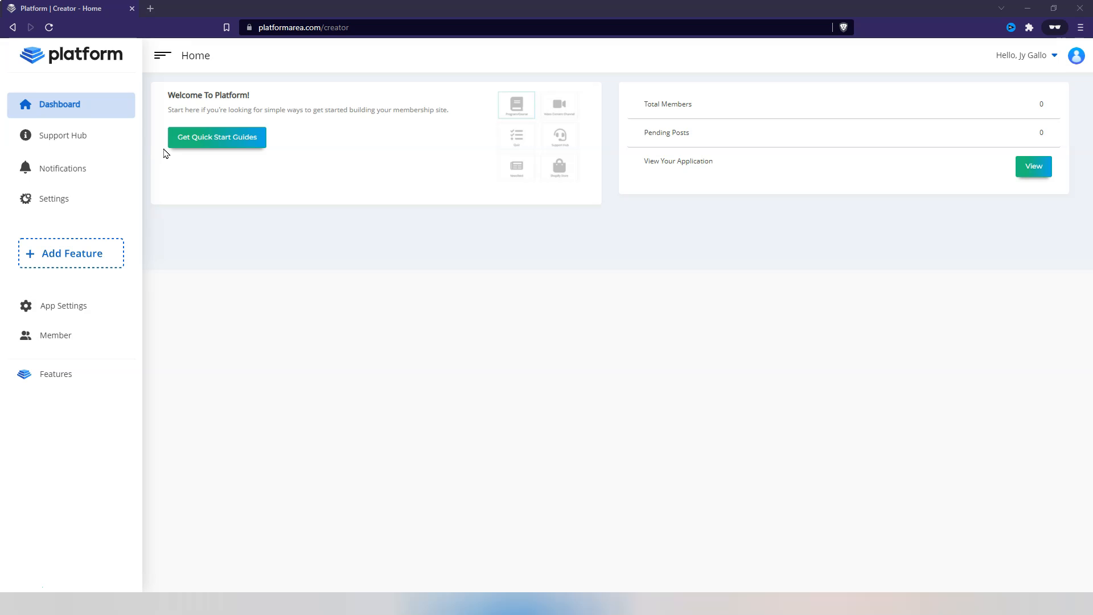
Browse the Support Hub, then open and close the Import Member dialog on the Member page.
{"action": "left_click", "coordinate": [77, 138]}
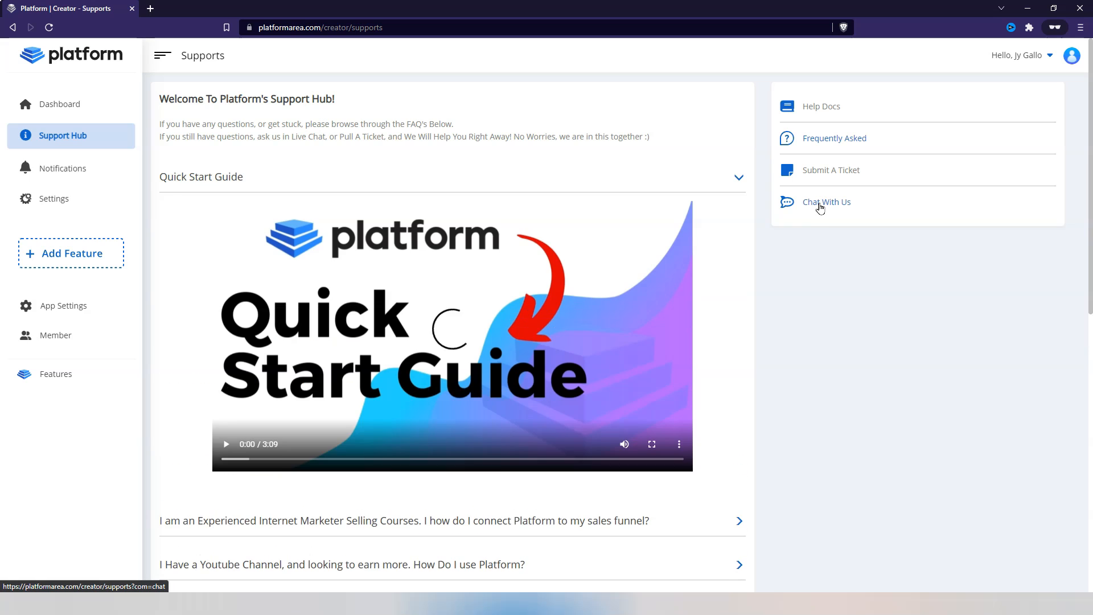
{"action": "left_click", "coordinate": [821, 202]}
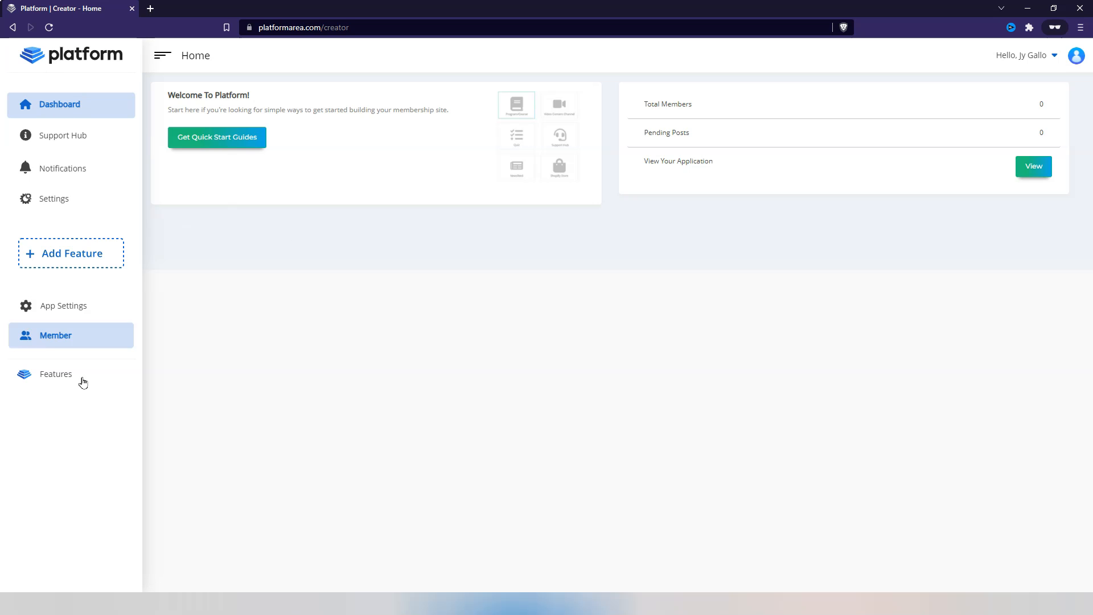
{"action": "left_click", "coordinate": [60, 340]}
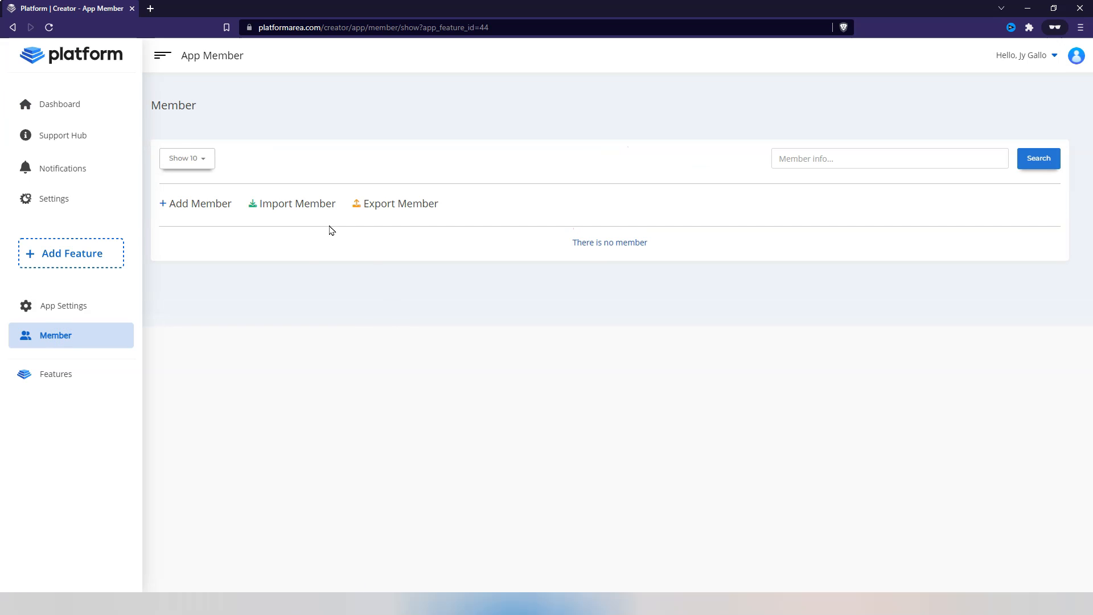
{"action": "left_click", "coordinate": [295, 212]}
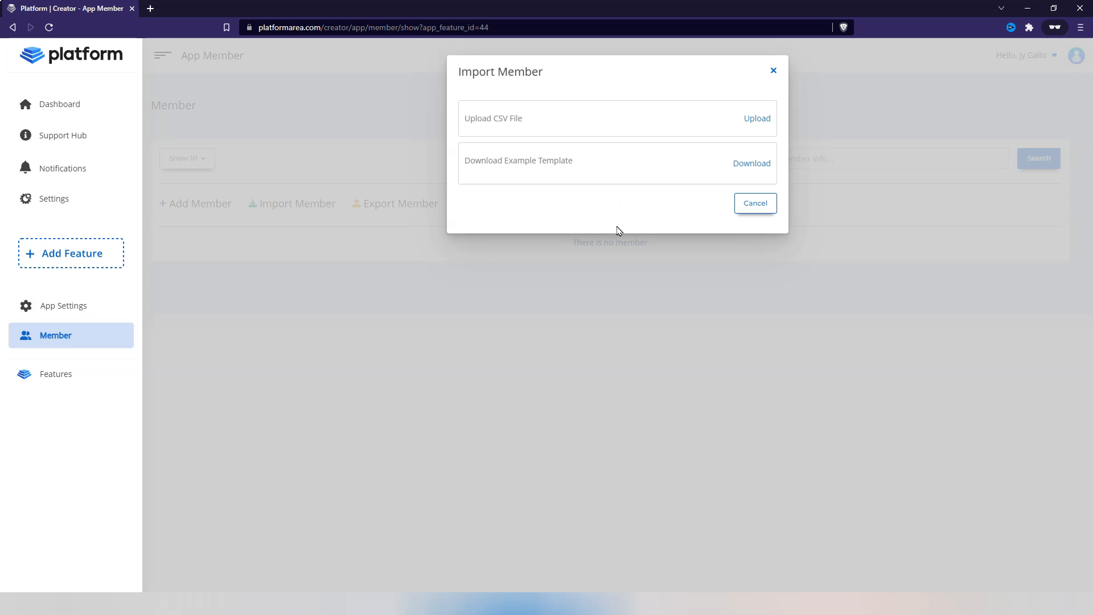
{"action": "left_click", "coordinate": [774, 71]}
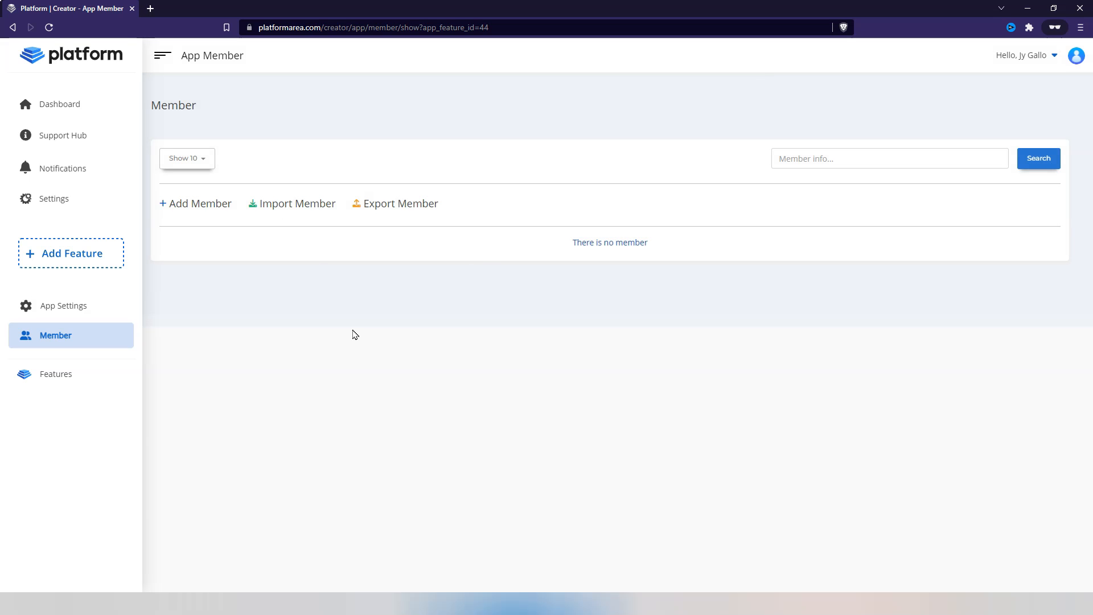
Open the app's payment settings and examine the Payment Options choices.
{"action": "left_click", "coordinate": [98, 311]}
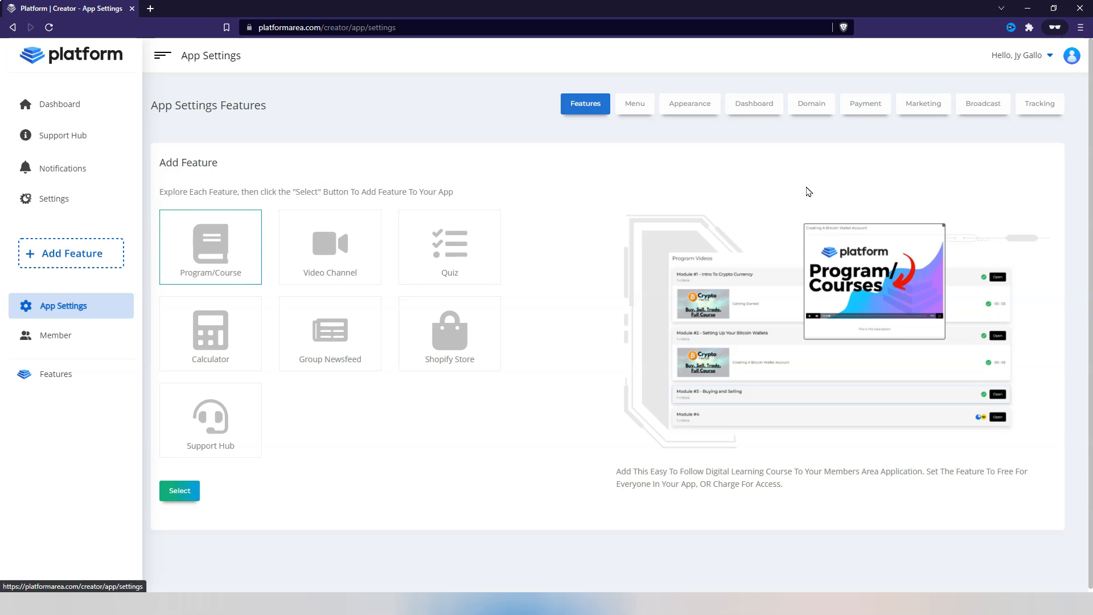
{"action": "left_click", "coordinate": [864, 106]}
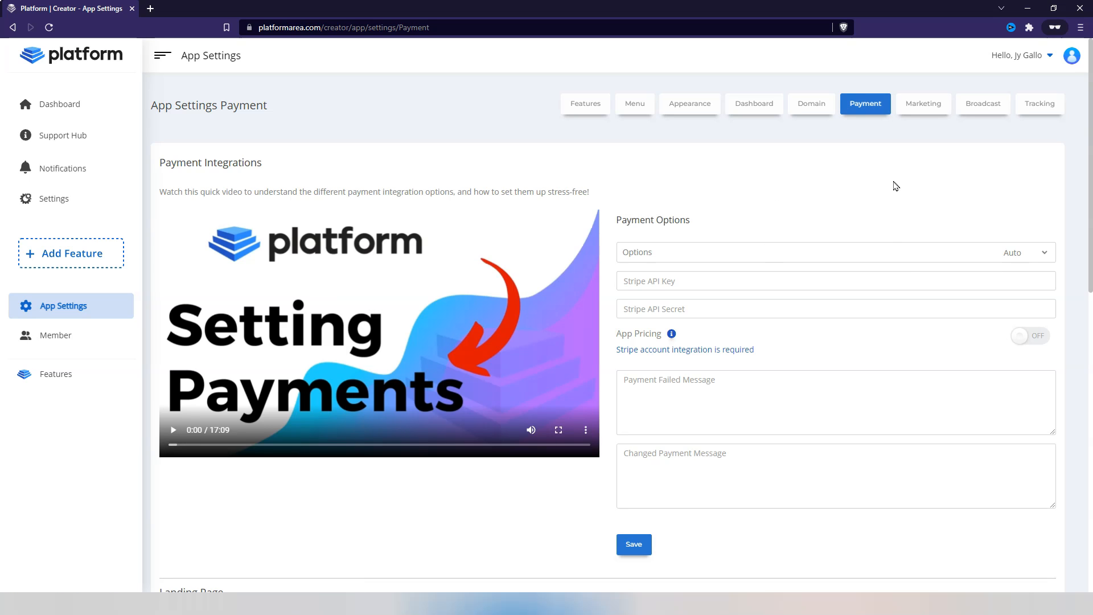
{"action": "left_click", "coordinate": [1023, 252]}
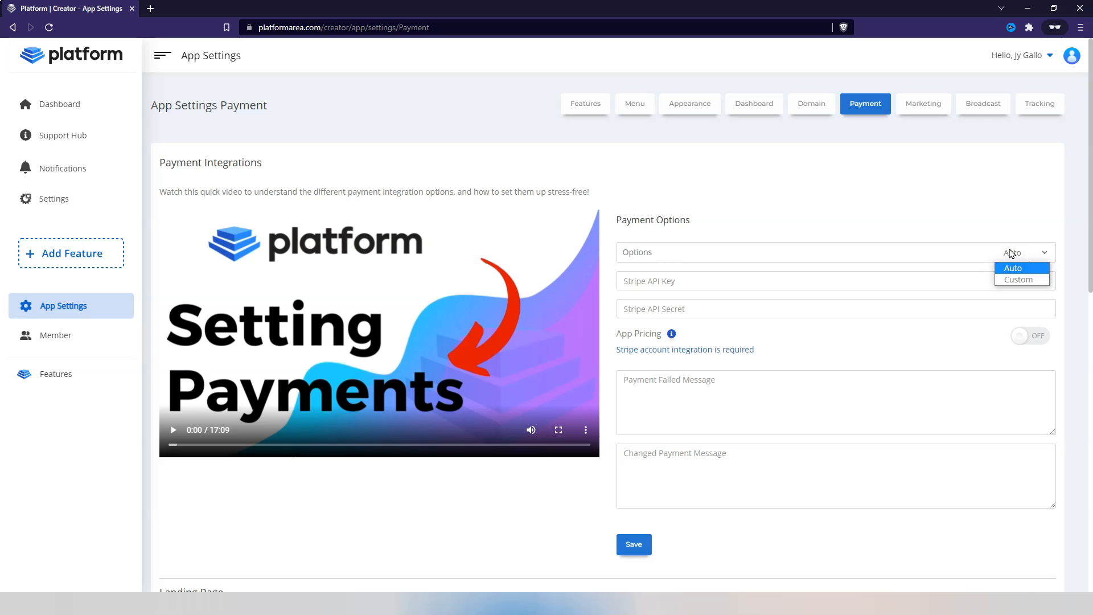
{"action": "left_click", "coordinate": [993, 199]}
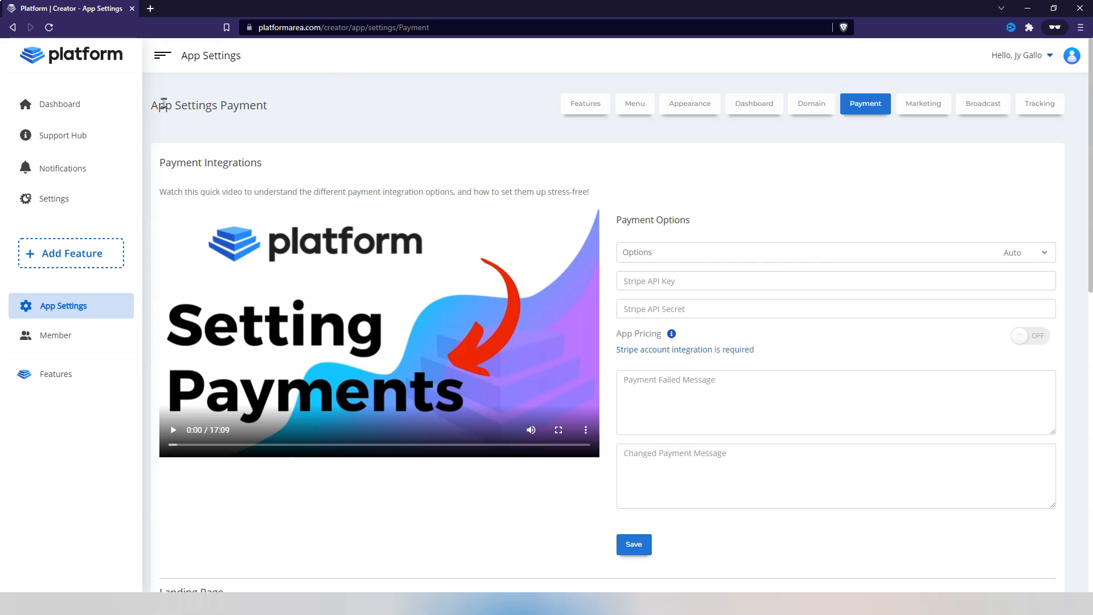
{"action": "left_click", "coordinate": [1034, 256]}
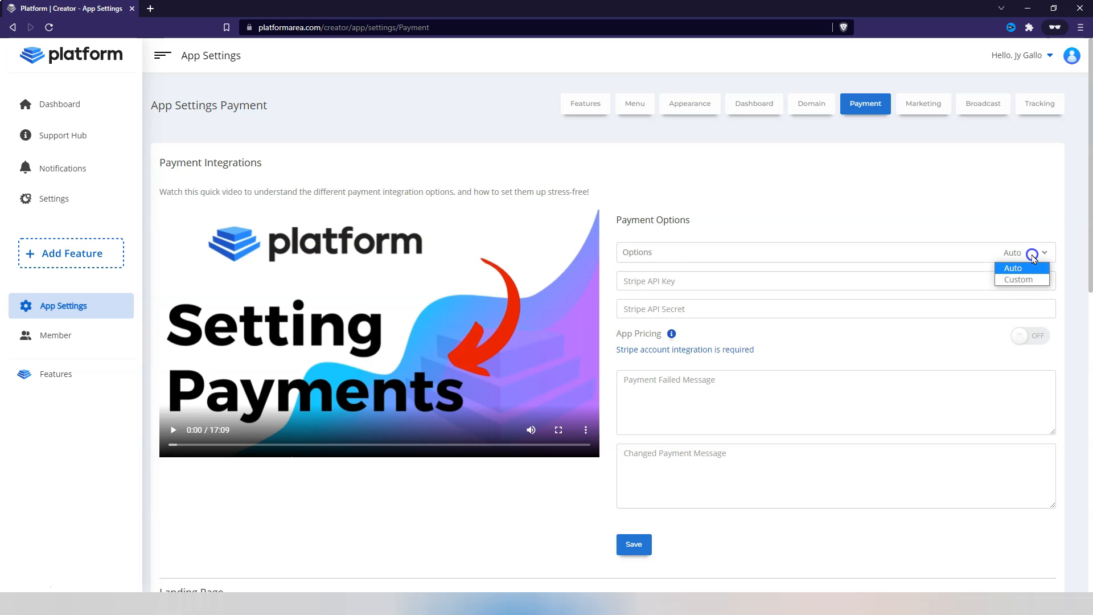
{"action": "left_click", "coordinate": [982, 188]}
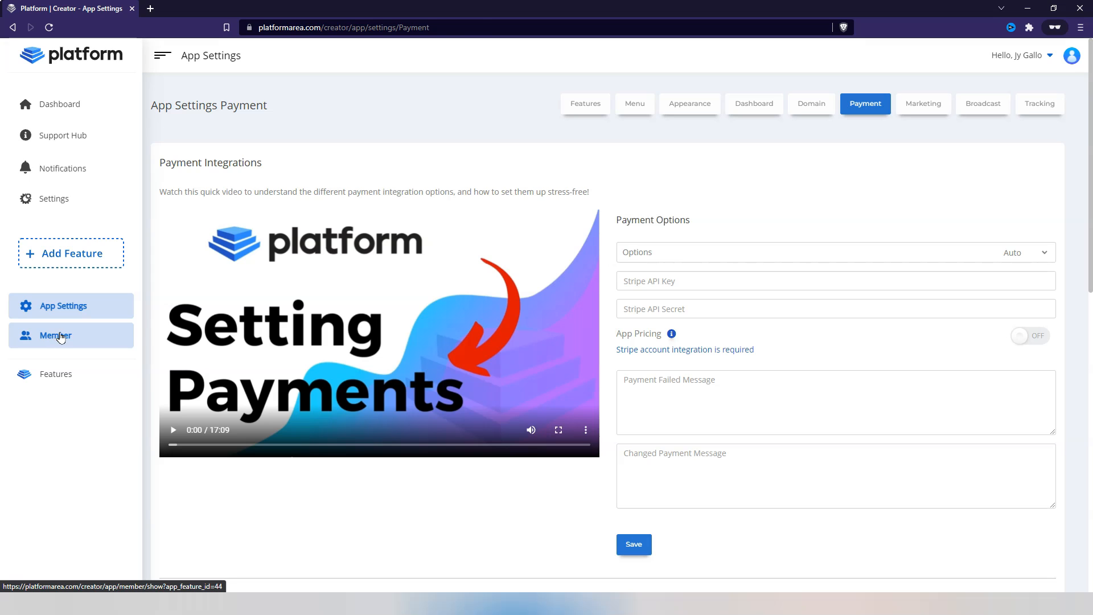
Download the example member import template from the Import Member dialog and open the CSV file.
{"action": "left_click", "coordinate": [61, 337]}
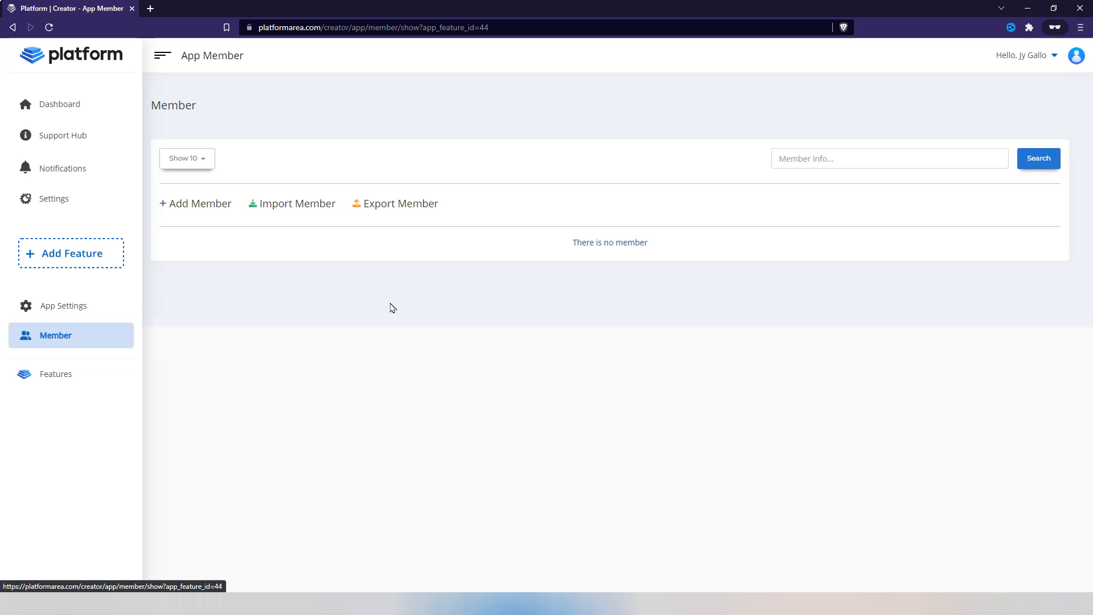
{"action": "left_click", "coordinate": [289, 213]}
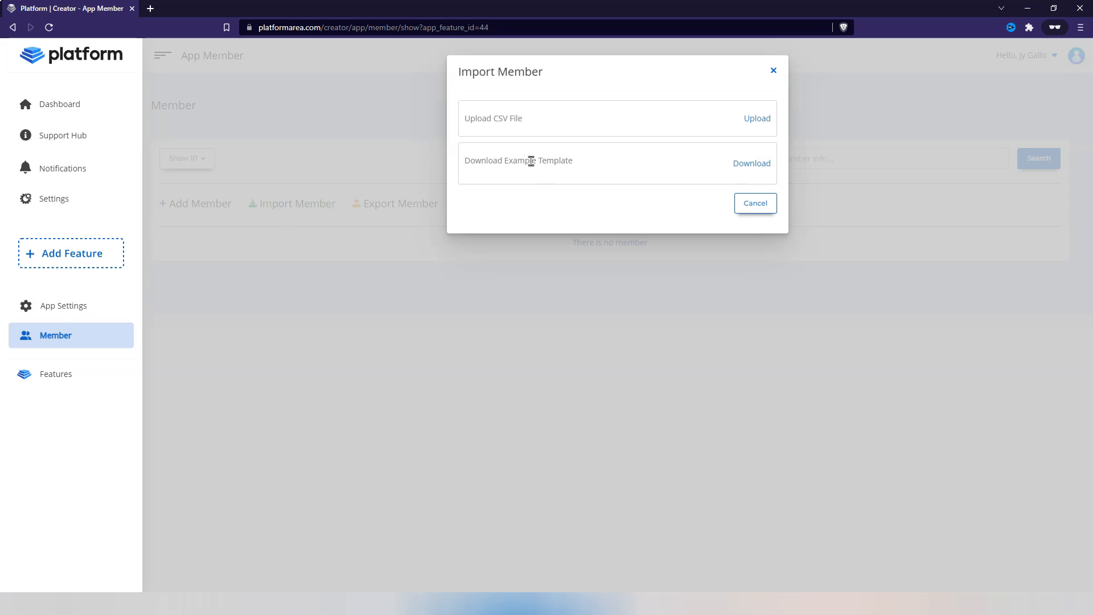
{"action": "left_click", "coordinate": [755, 167]}
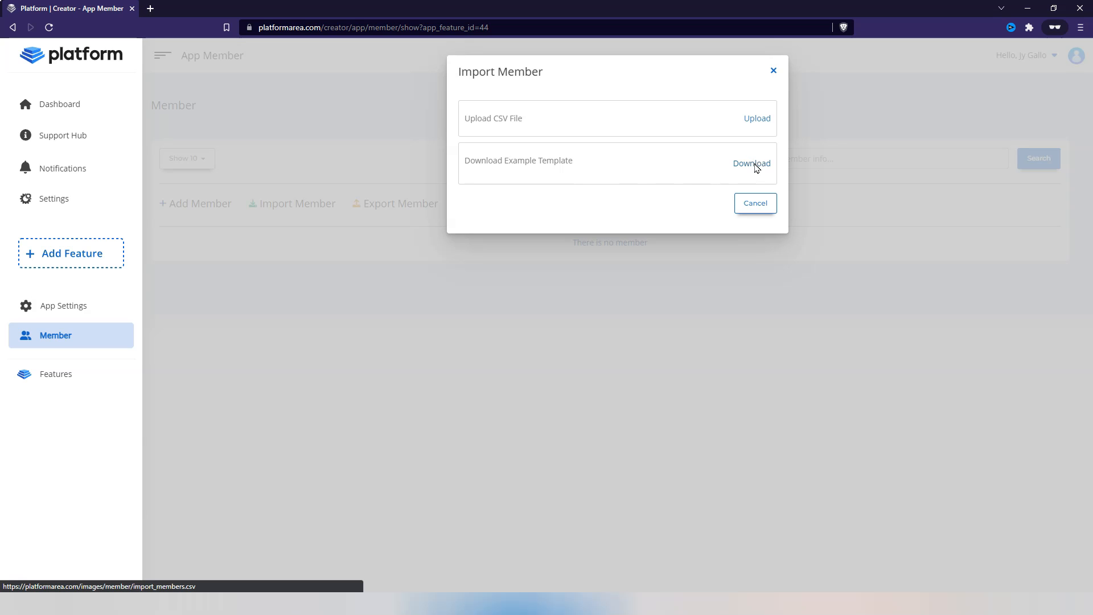
{"action": "left_click", "coordinate": [893, 519]}
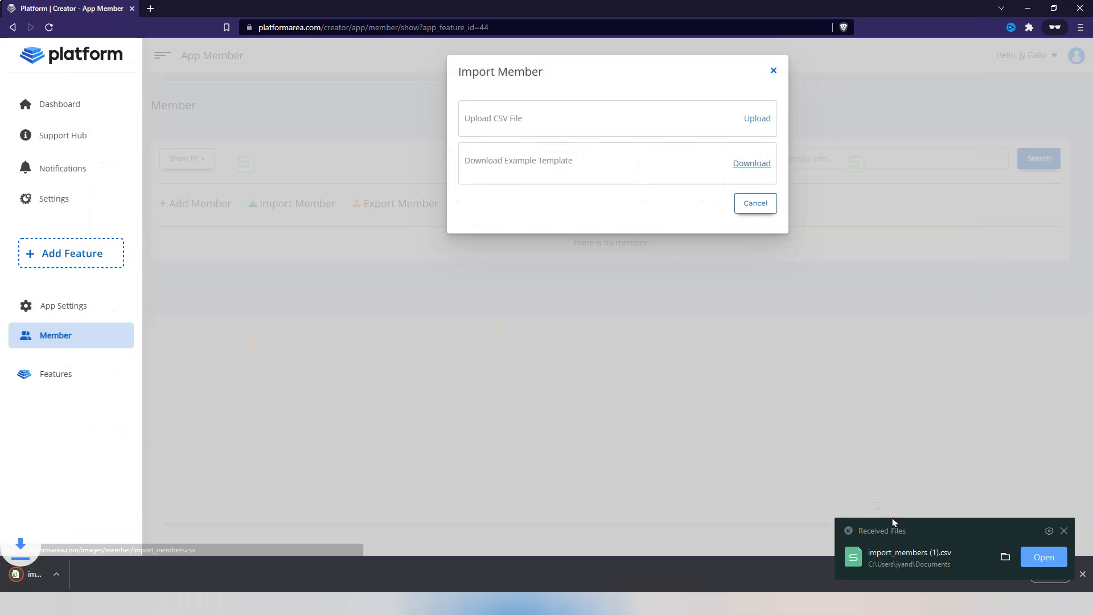
{"action": "left_click", "coordinate": [579, 609]}
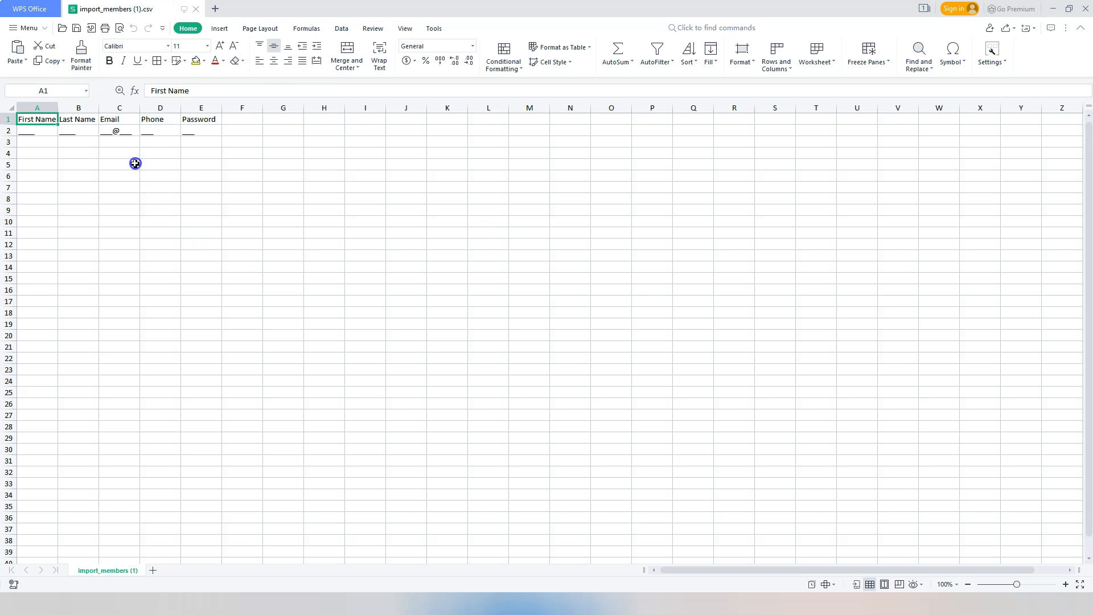
Widen the template columns and enter the first member's first name, last name and e-mail address in row 2.
{"action": "left_click_drag", "start_coordinate": [57, 109], "coordinate": [517, 130]}
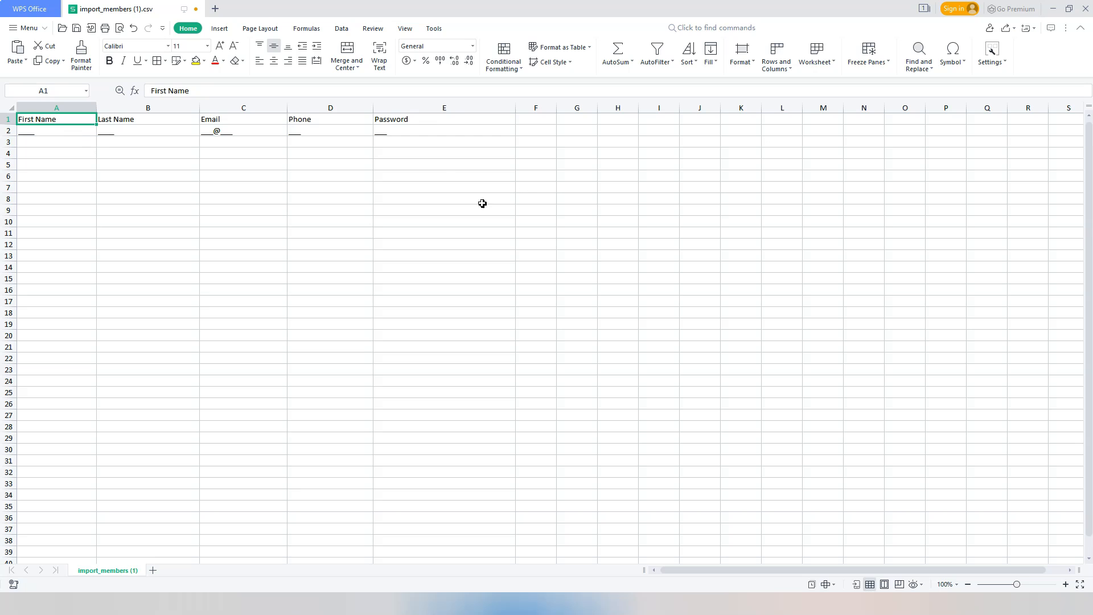
{"action": "left_click", "coordinate": [57, 131]}
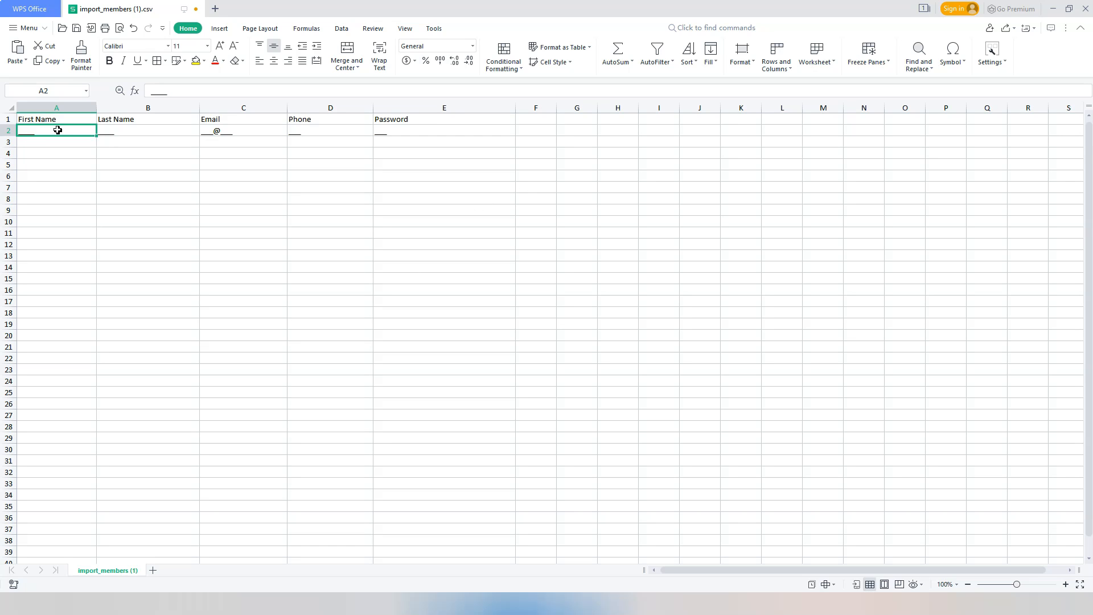
{"action": "type", "text": "John"}
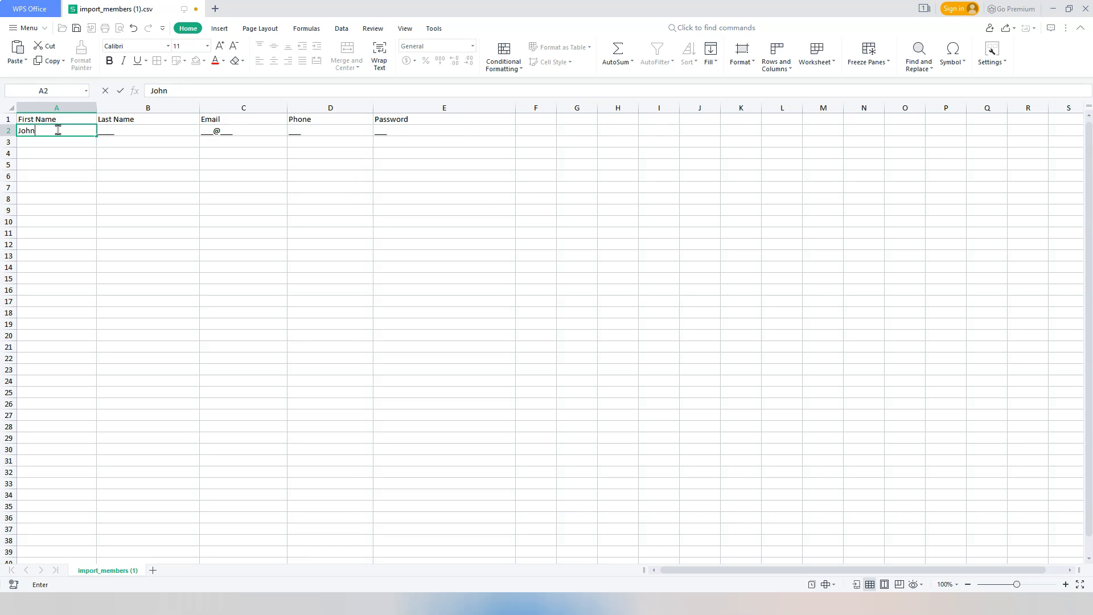
{"action": "key", "text": "Tab"}
{"action": "type", "text": "Smith"}
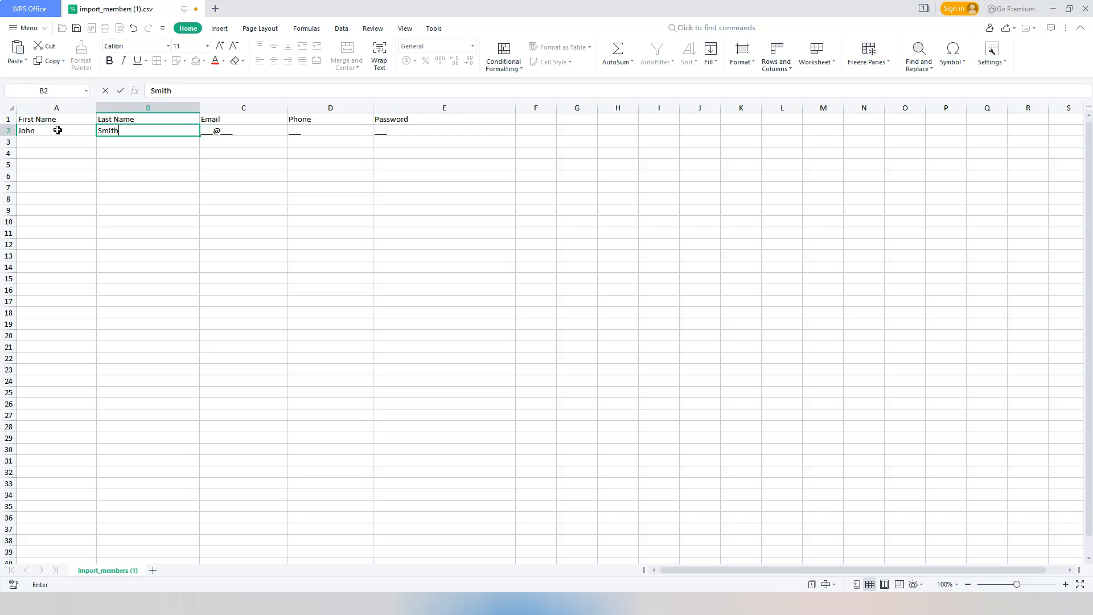
{"action": "key", "text": "Tab"}
{"action": "key", "text": "BackSpace"}
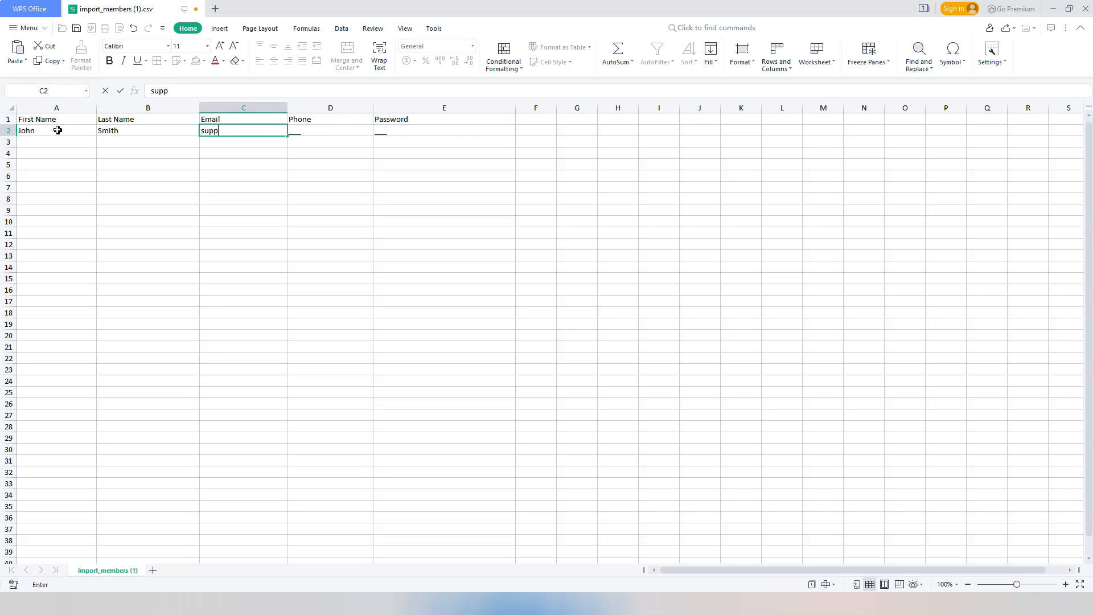
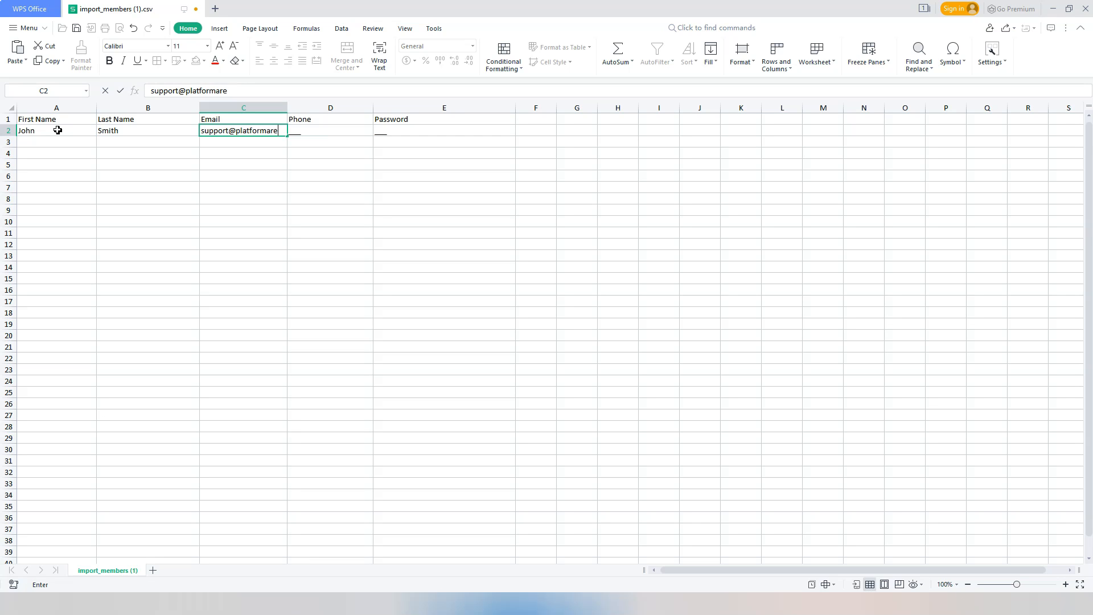
{"action": "key", "text": "Tab"}
Widen the Phone column and enter the first member's phone number and password.
{"action": "double_click", "coordinate": [288, 108]}
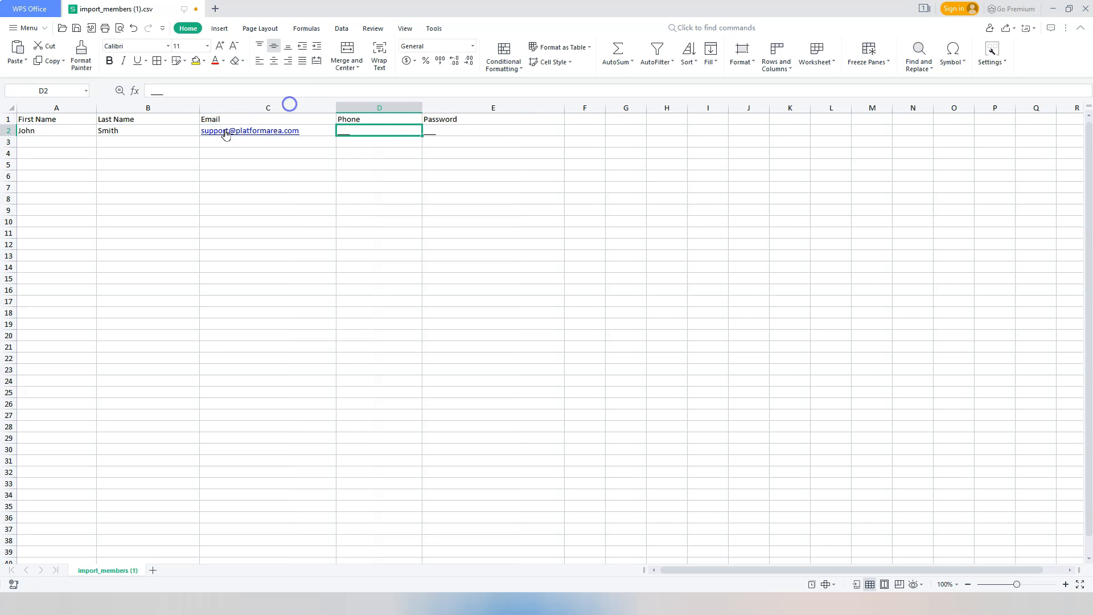
{"action": "left_click_drag", "start_coordinate": [422, 107], "coordinate": [440, 107]}
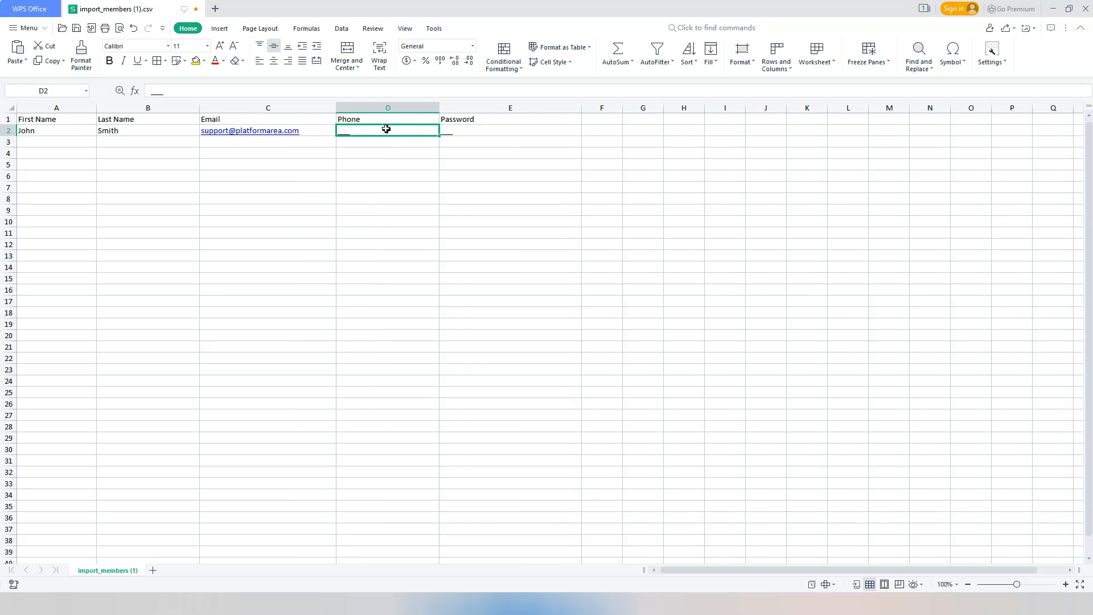
{"action": "type", "text": "5555"}
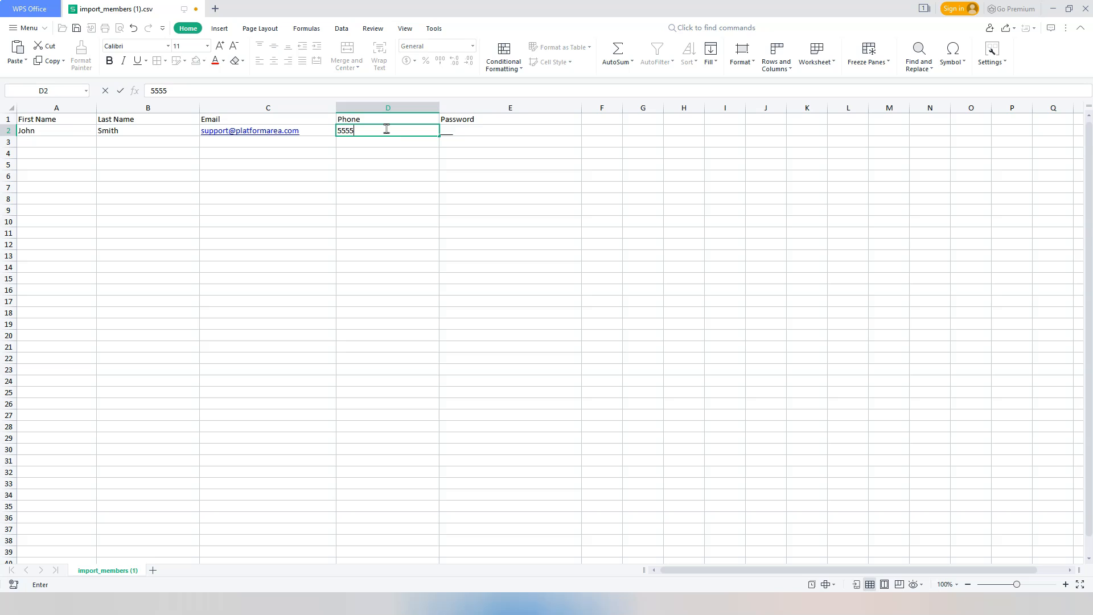
{"action": "type", "text": "555555"}
{"action": "key", "text": "Tab"}
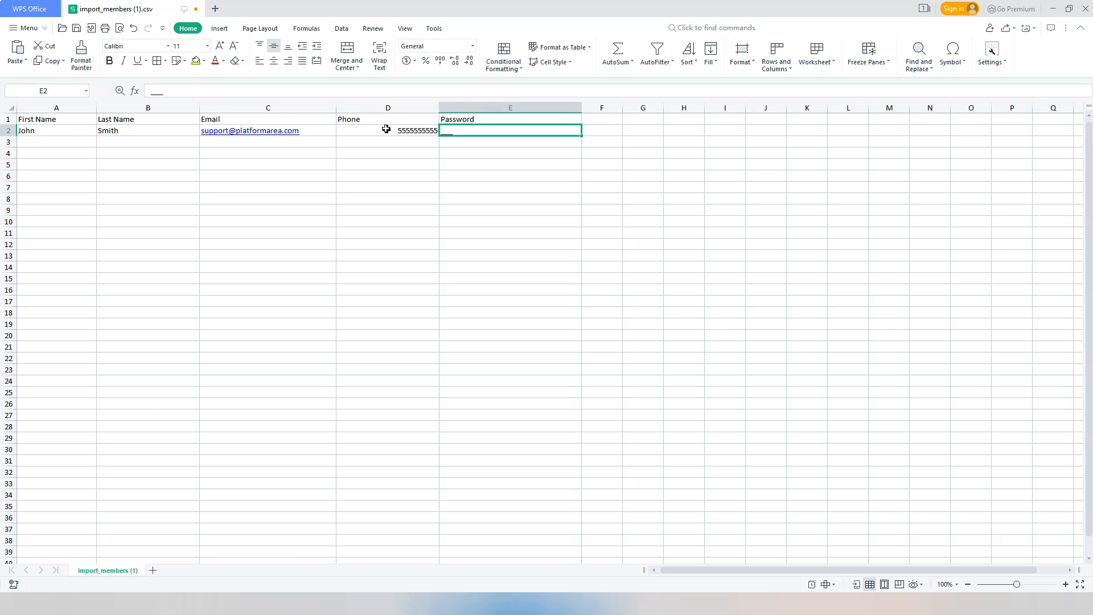
{"action": "type", "text": "johmn"}
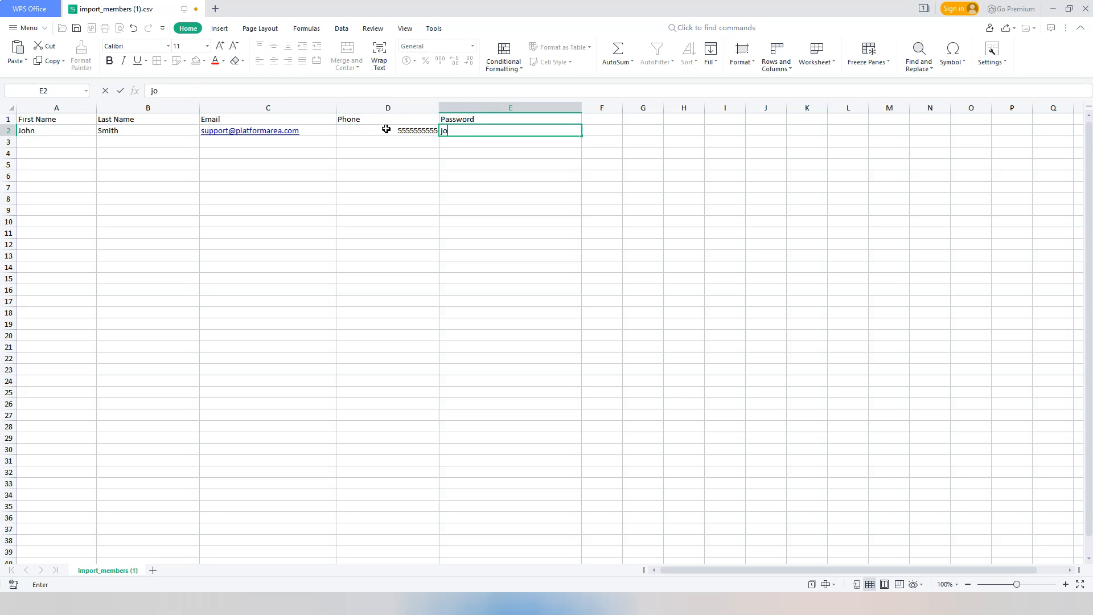
{"action": "key", "text": "BackSpace"}
{"action": "key", "text": "BackSpace"}
{"action": "type", "text": "nabc"}
{"action": "left_click", "coordinate": [67, 146]}
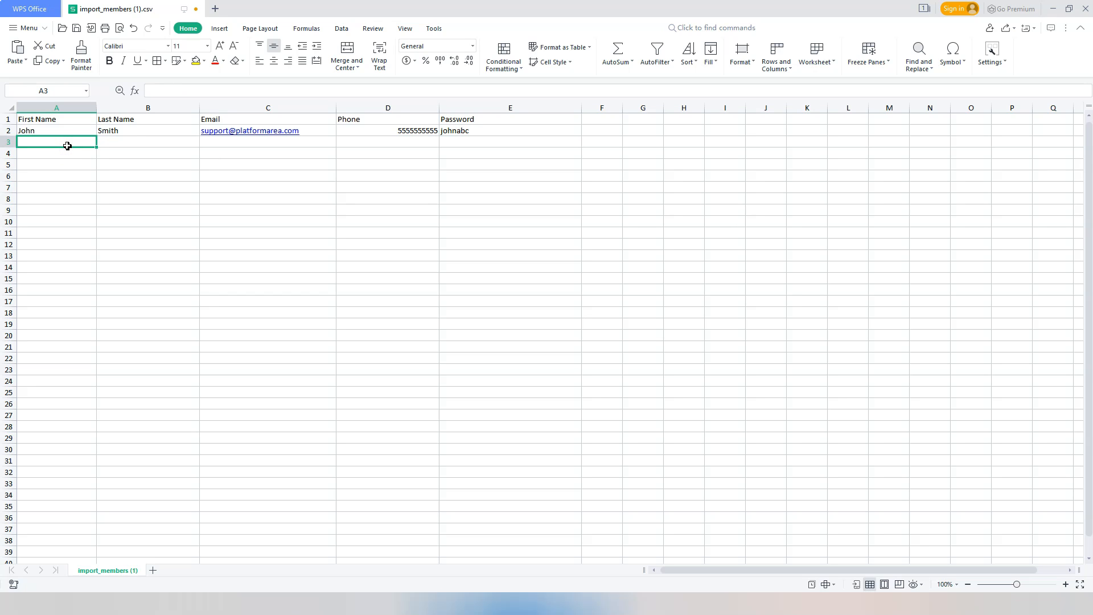
Enter the second member's first name, last name and e-mail address in row 3.
{"action": "type", "text": "Jane"}
{"action": "key", "text": "Tab"}
{"action": "type", "text": "Doe"}
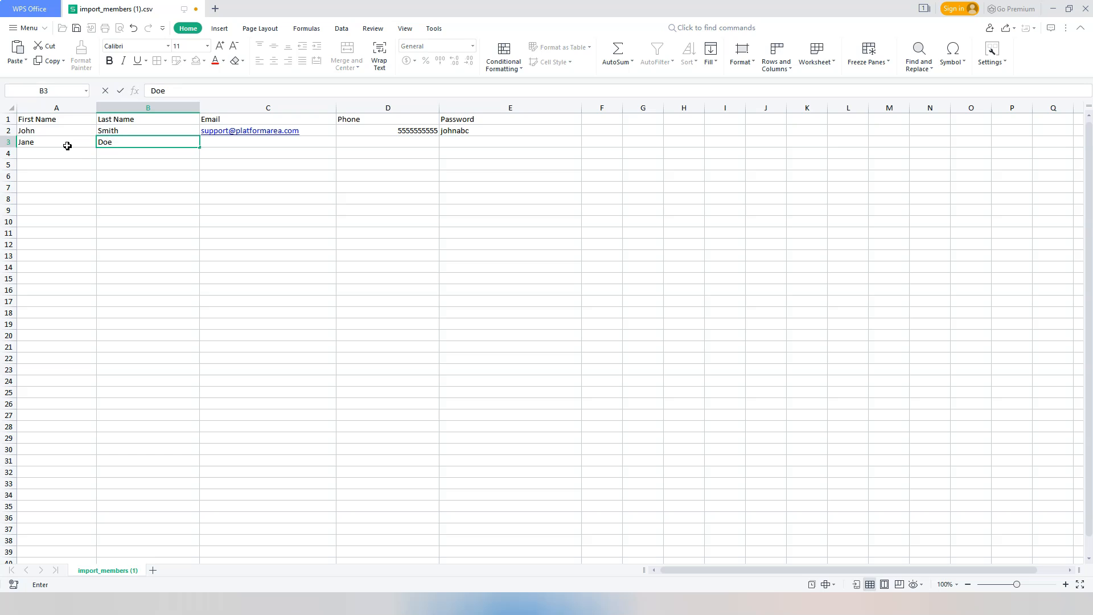
{"action": "key", "text": "Tab"}
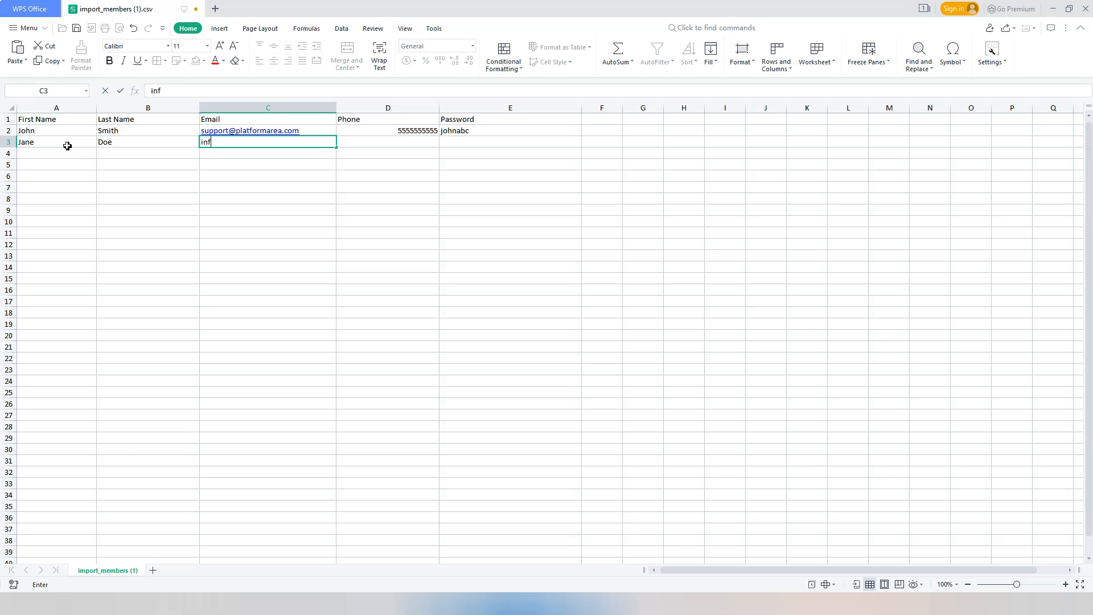
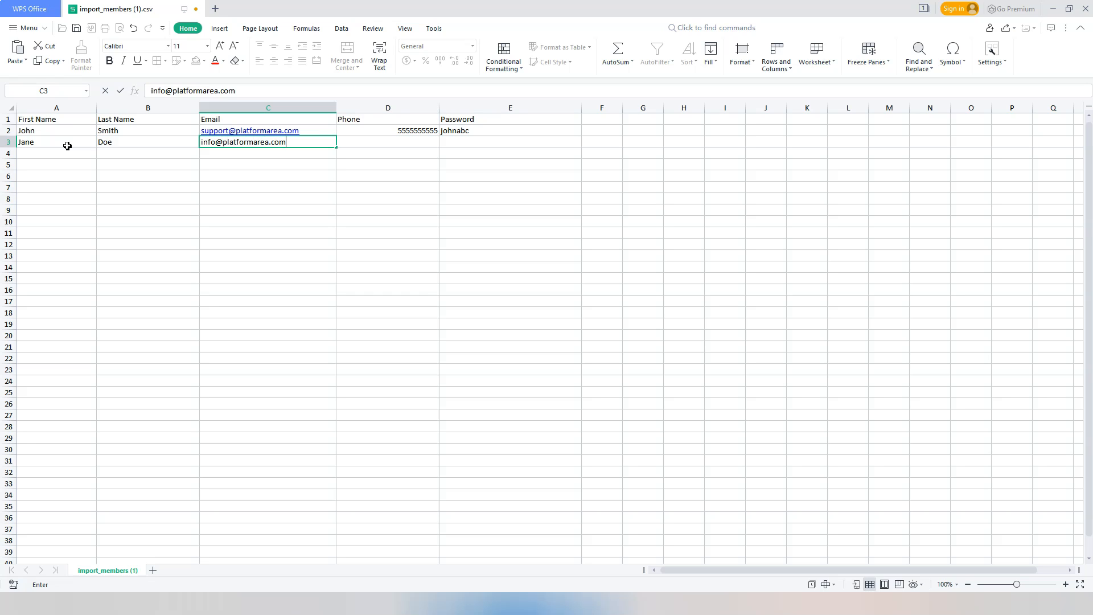
Enter the second member's phone number and password in row 3.
{"action": "key", "text": "Tab"}
{"action": "type", "text": "55"}
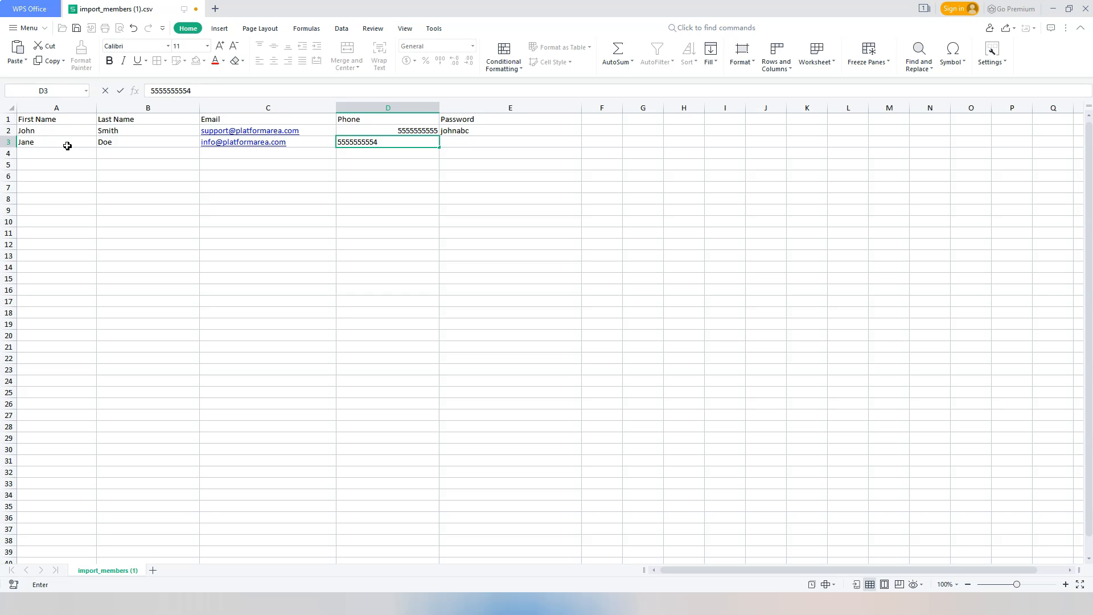
{"action": "key", "text": "Tab"}
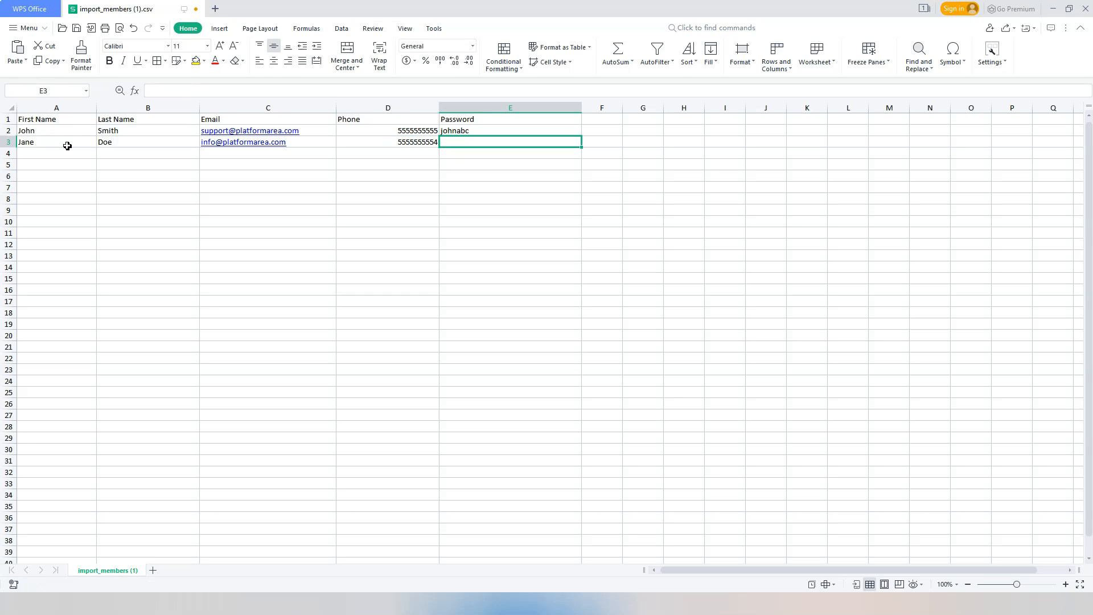
{"action": "type", "text": "janeabc"}
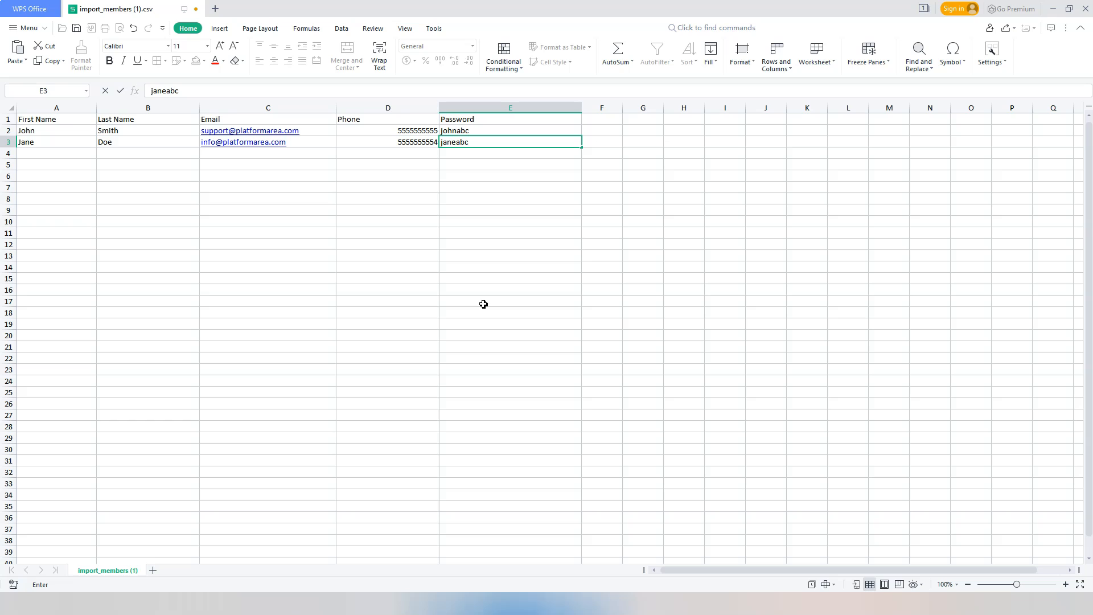
{"action": "left_click", "coordinate": [481, 156]}
{"action": "scroll", "coordinate": [276, 403], "scroll_direction": "down", "scroll_amount": 3}
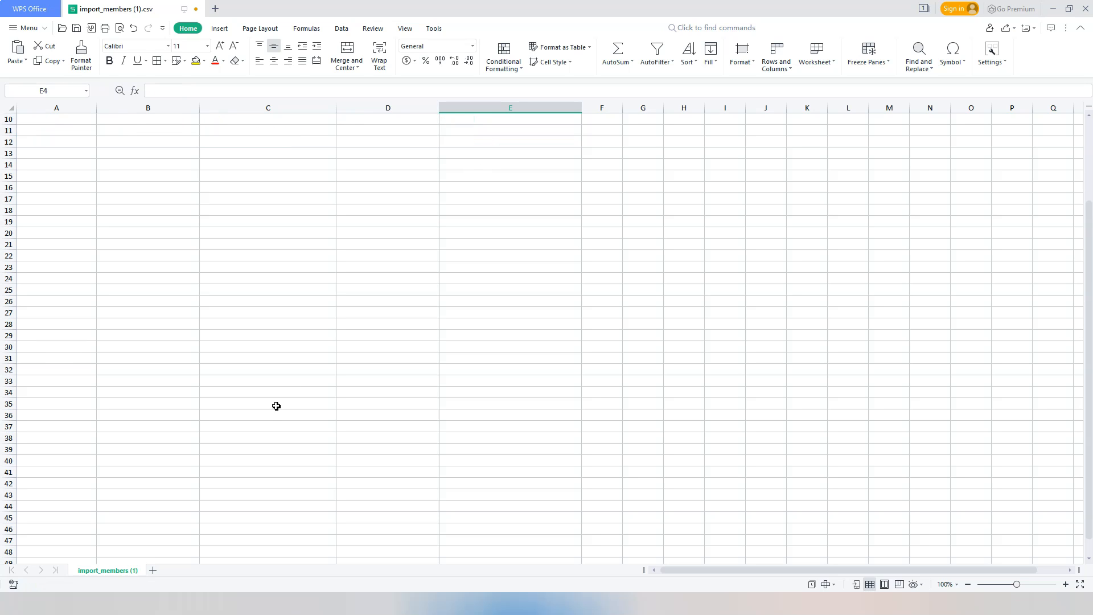
Review the two member rows entered in the template, checking each name, e-mail and password cell.
{"action": "scroll", "coordinate": [276, 406], "scroll_direction": "up", "scroll_amount": 3}
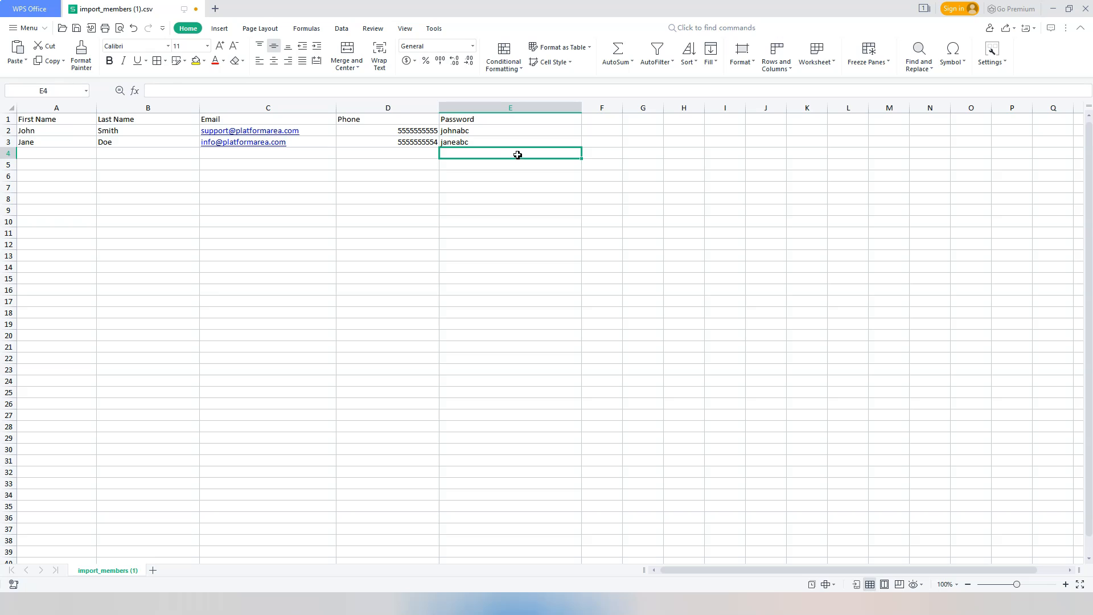
{"action": "left_click", "coordinate": [498, 142]}
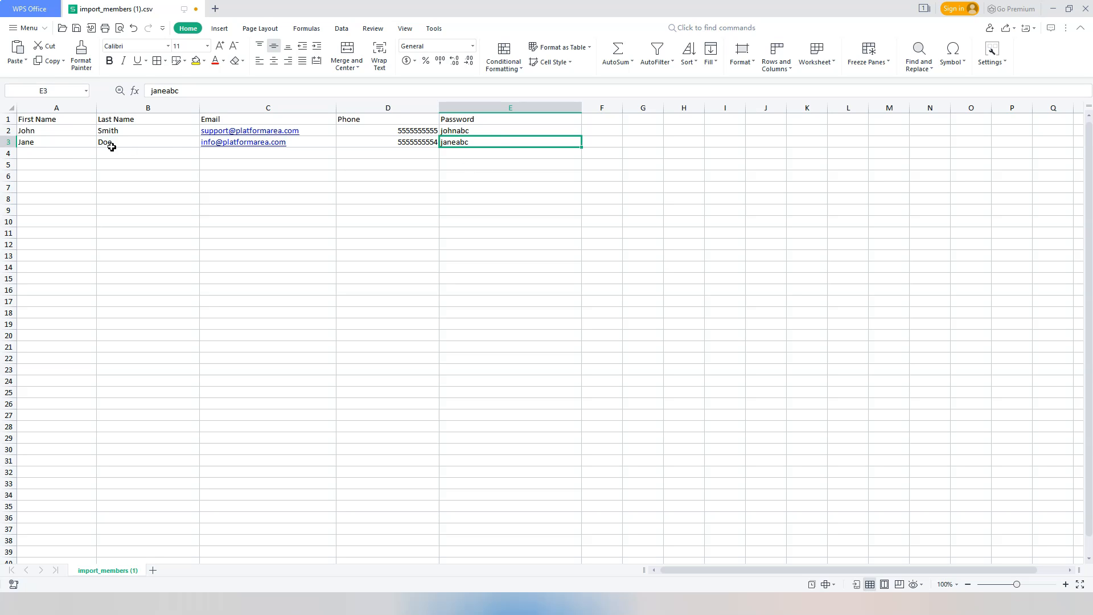
{"action": "left_click", "coordinate": [310, 142]}
{"action": "left_click", "coordinate": [485, 143]}
{"action": "left_click", "coordinate": [319, 130]}
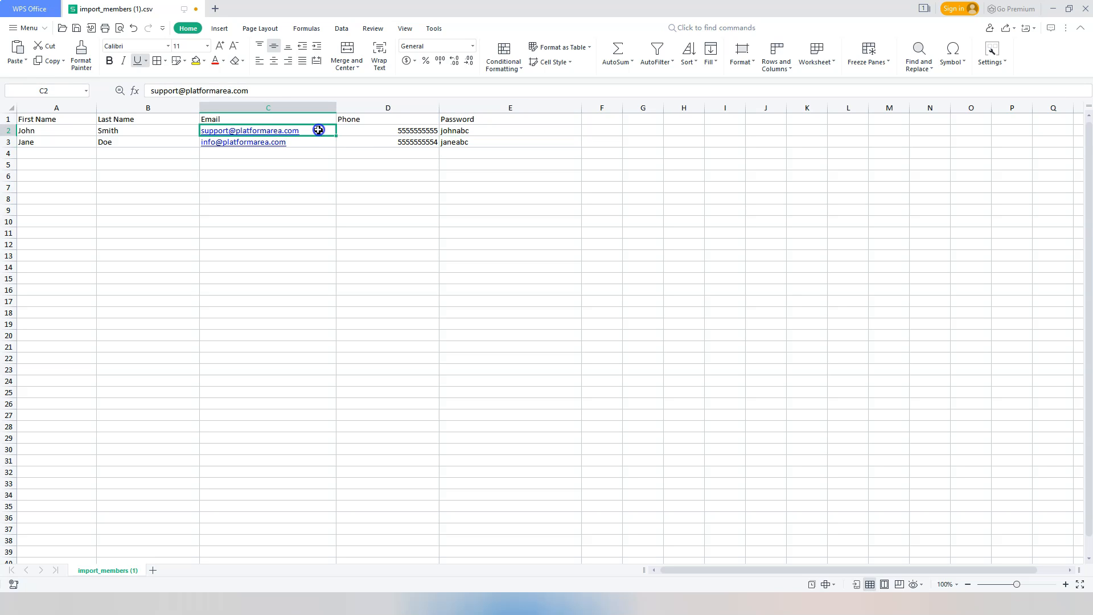
{"action": "left_click", "coordinate": [91, 132]}
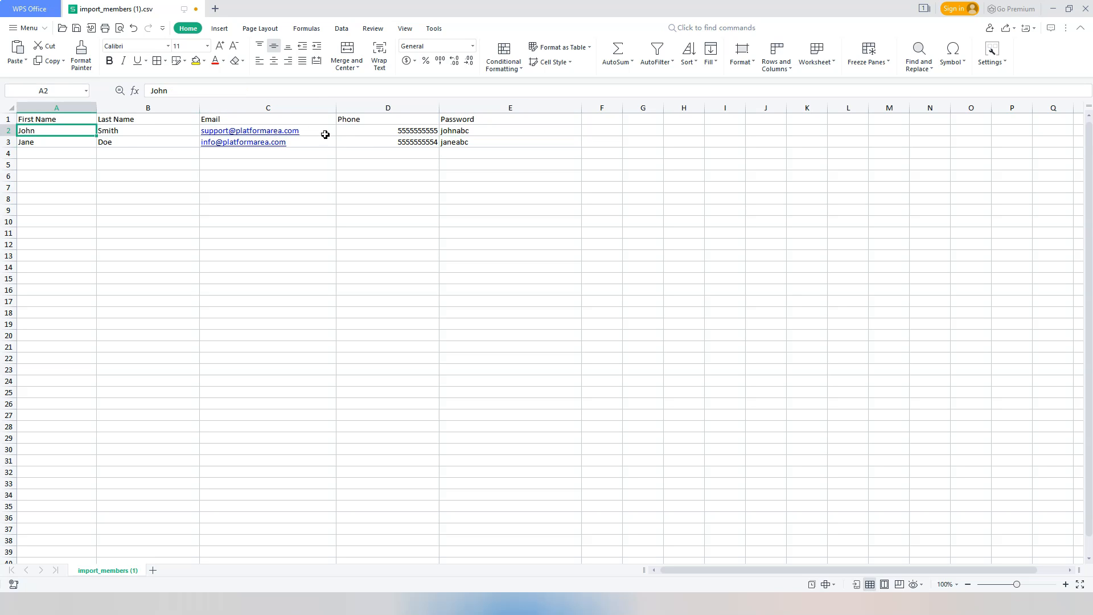
{"action": "left_click", "coordinate": [54, 143]}
{"action": "left_click", "coordinate": [151, 144]}
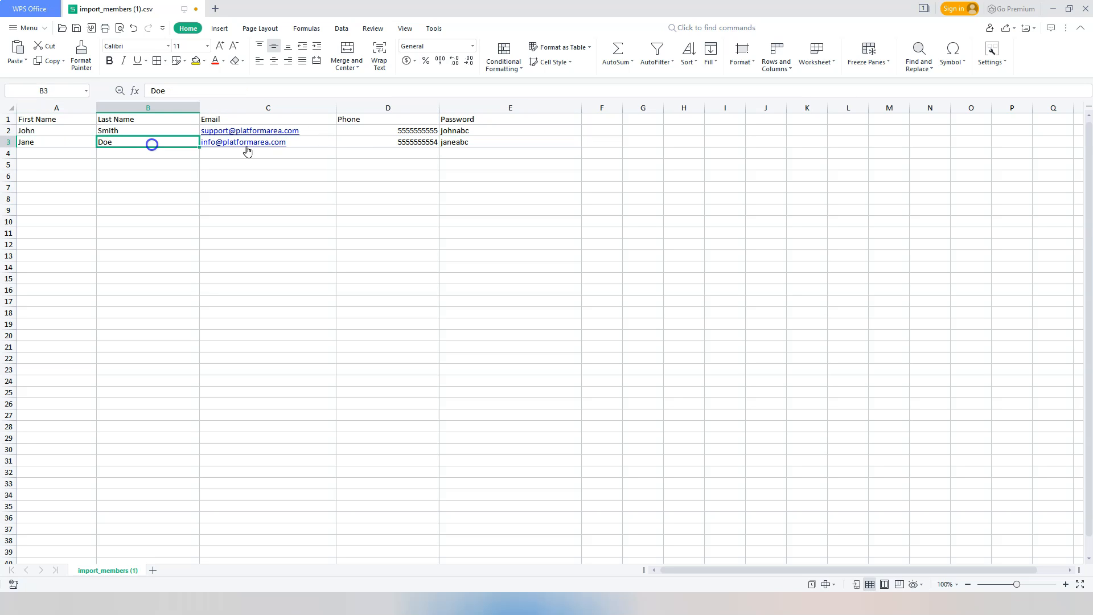
{"action": "left_click", "coordinate": [314, 143]}
{"action": "left_click", "coordinate": [508, 146]}
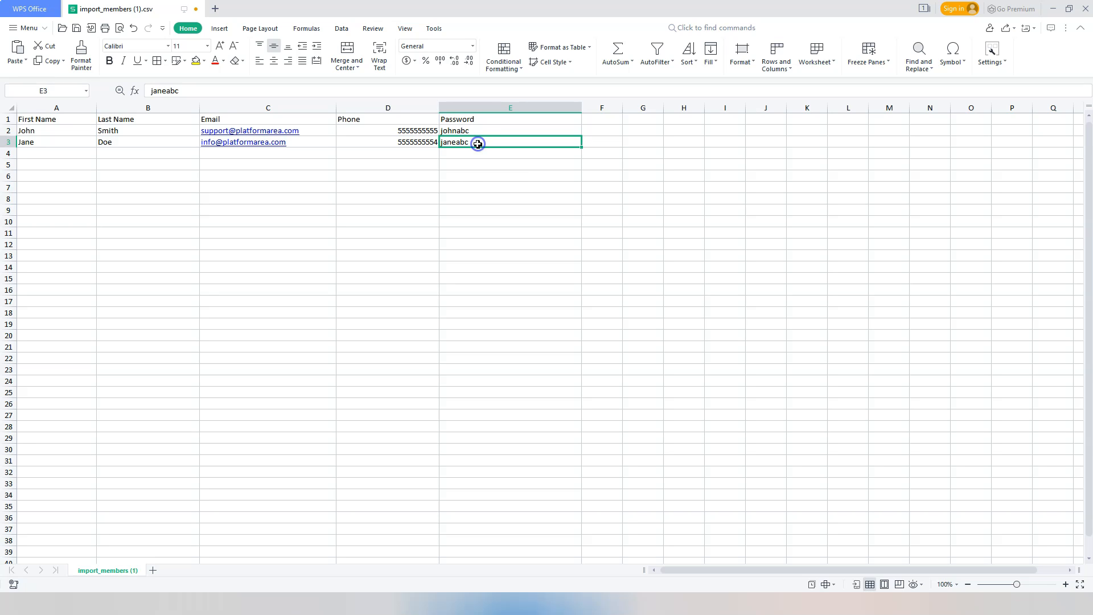
{"action": "left_click_drag", "start_coordinate": [476, 151], "coordinate": [504, 536]}
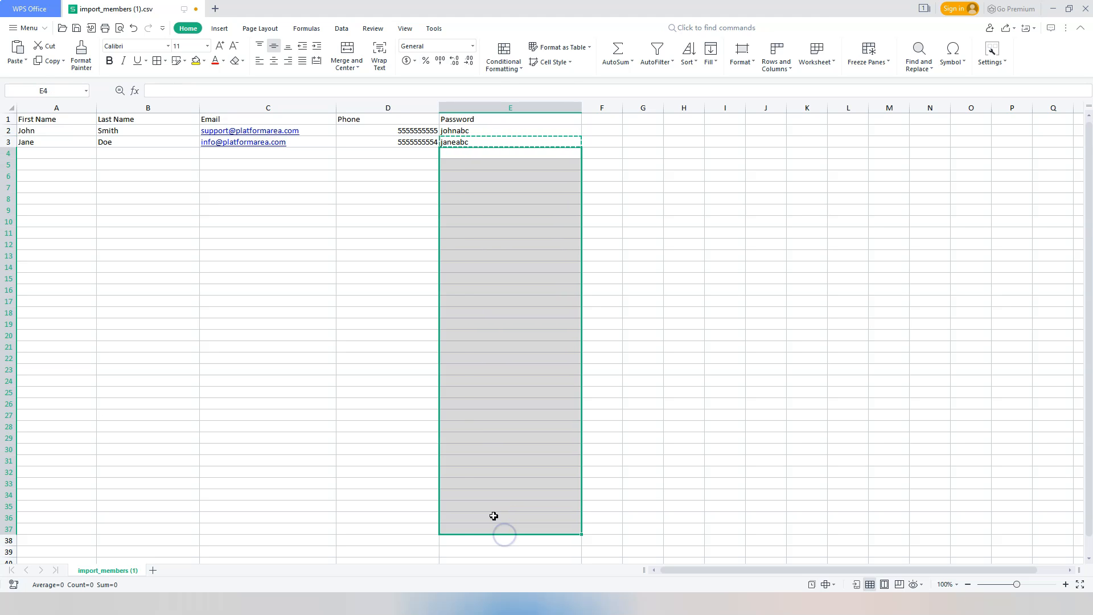
{"action": "type", "text": "janeabc janeabc janeabc janeabc janeabc janeabc janeabc janeabc janeabc janeabc janeabc janeabc janeabc janeabc janeabc janeabc janeabc janeabc janeabc janeabc janeabc janeabc janeabc janeabc janeabc janeabc janeabc janeabc janeabc janeabc janeabc janeabc janeabc janeabc"}
{"action": "left_click", "coordinate": [672, 370]}
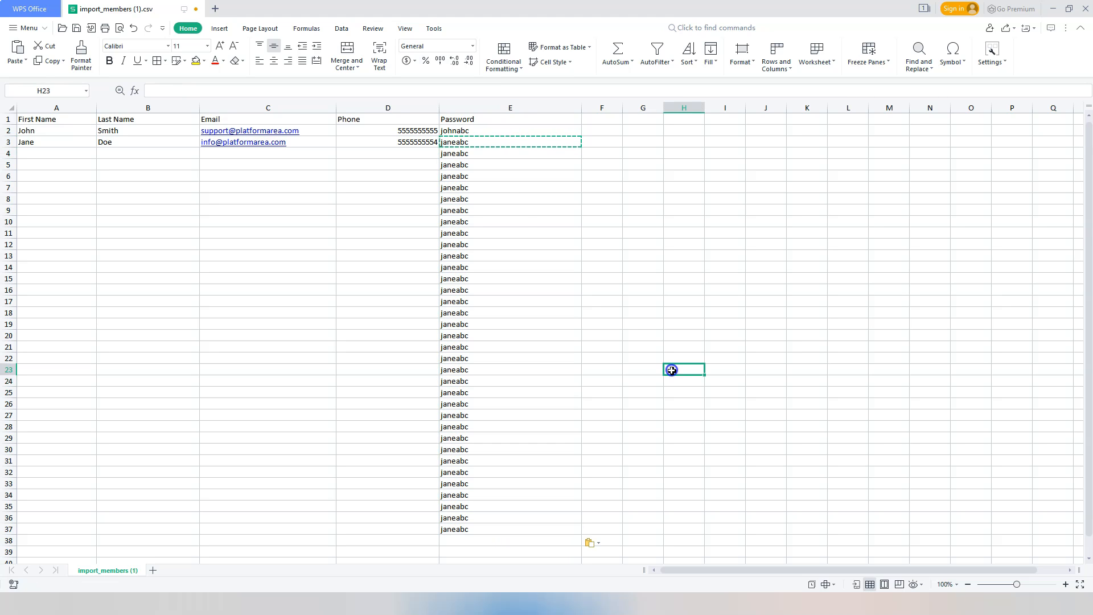
{"action": "left_click_drag", "start_coordinate": [484, 156], "coordinate": [495, 533]}
{"action": "key", "text": "Delete"}
{"action": "left_click", "coordinate": [386, 356]}
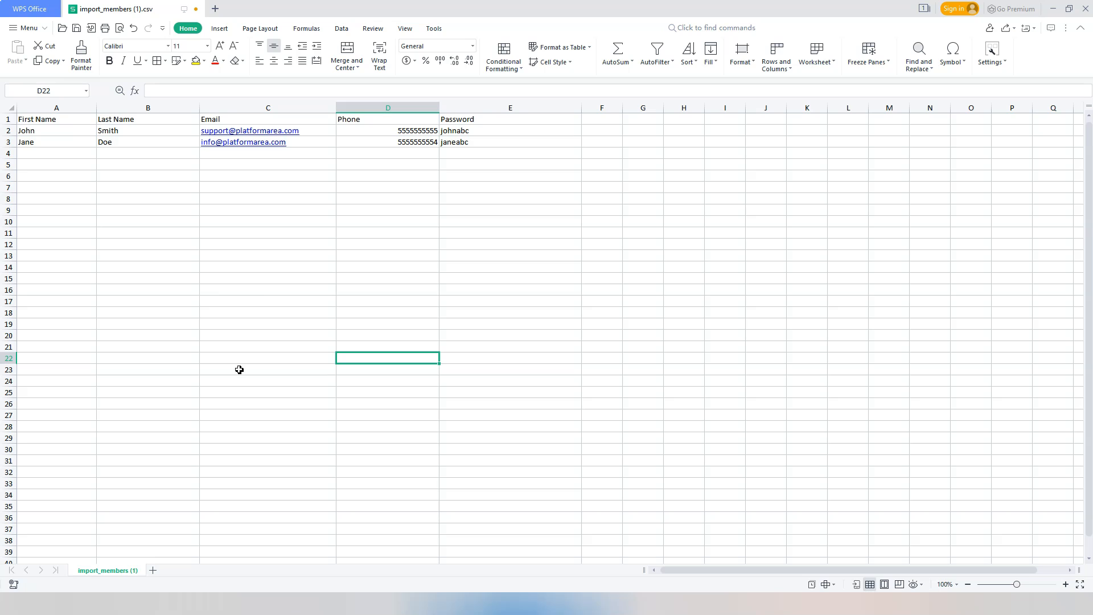
Save the edited member template CSV file.
{"action": "left_click", "coordinate": [315, 132]}
{"action": "left_click", "coordinate": [312, 142]}
{"action": "left_click", "coordinate": [316, 132]}
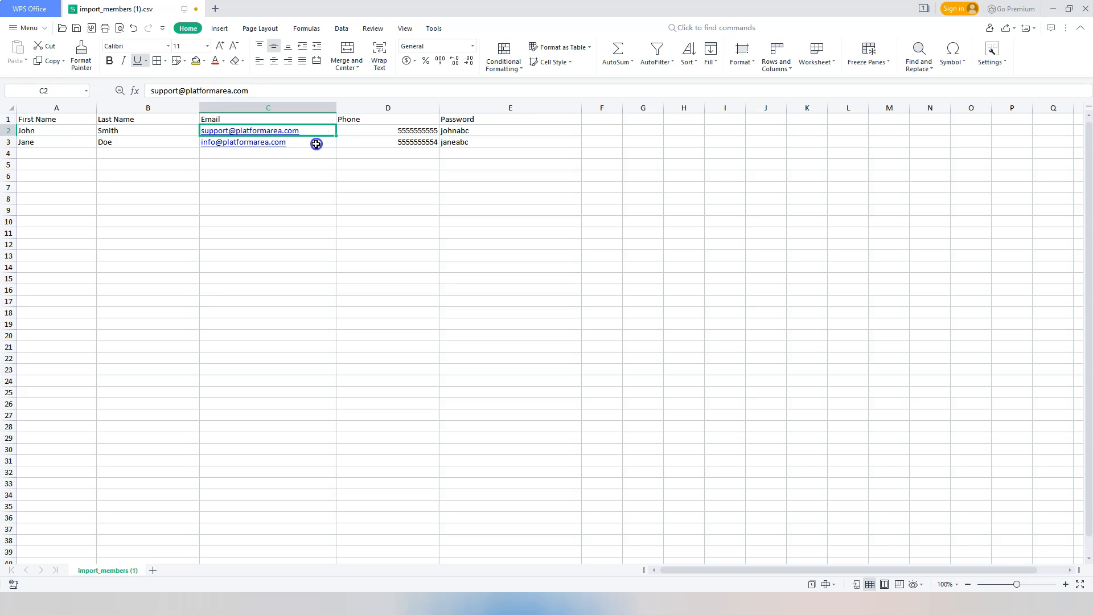
{"action": "left_click", "coordinate": [282, 188]}
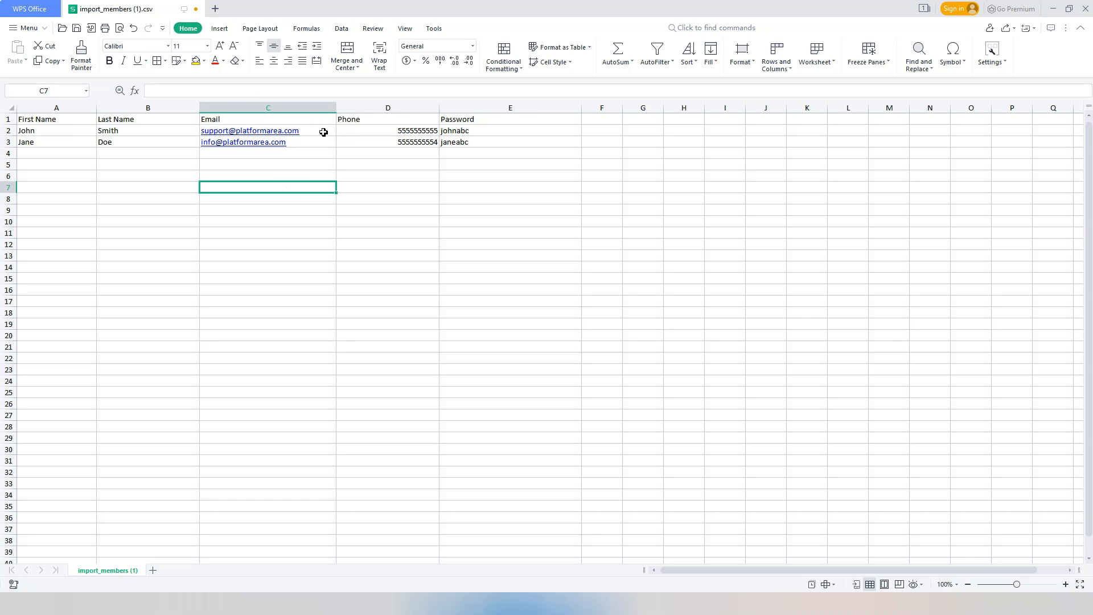
{"action": "left_click", "coordinate": [302, 235]}
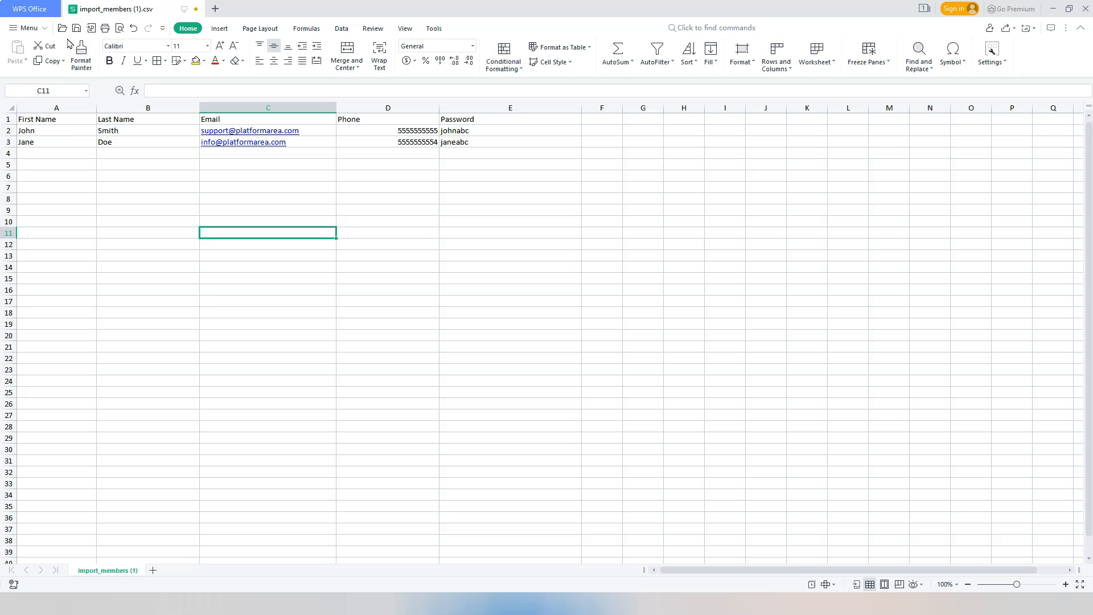
{"action": "left_click", "coordinate": [41, 28]}
{"action": "mouse_move", "coordinate": [53, 46]}
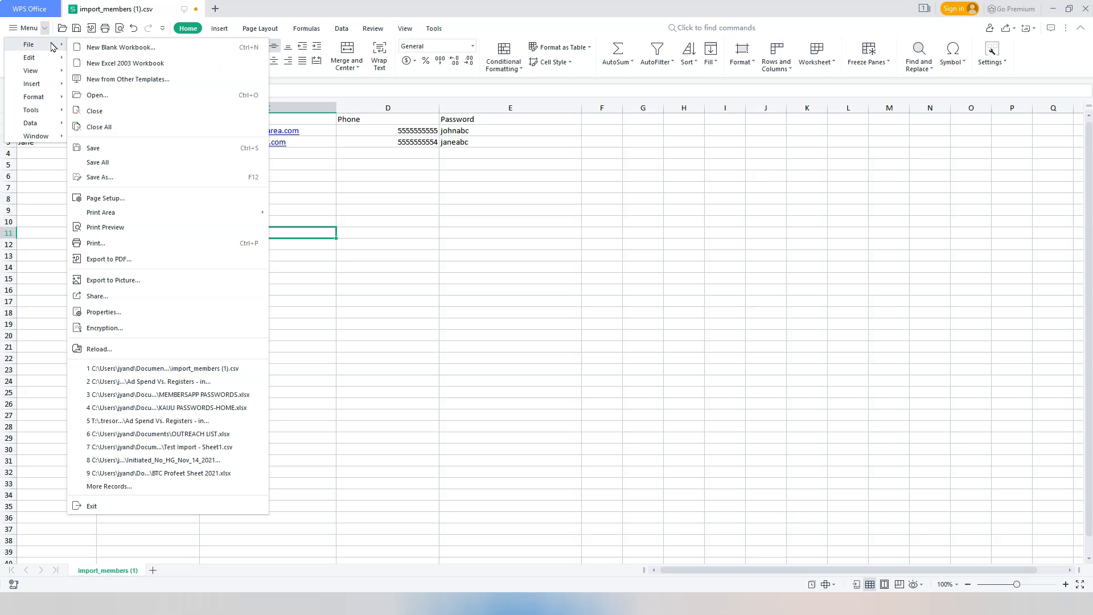
{"action": "left_click", "coordinate": [104, 149]}
Upload the saved import_members (1).csv file through the Import Member dialog in the browser.
{"action": "key", "text": "alt+Tab"}
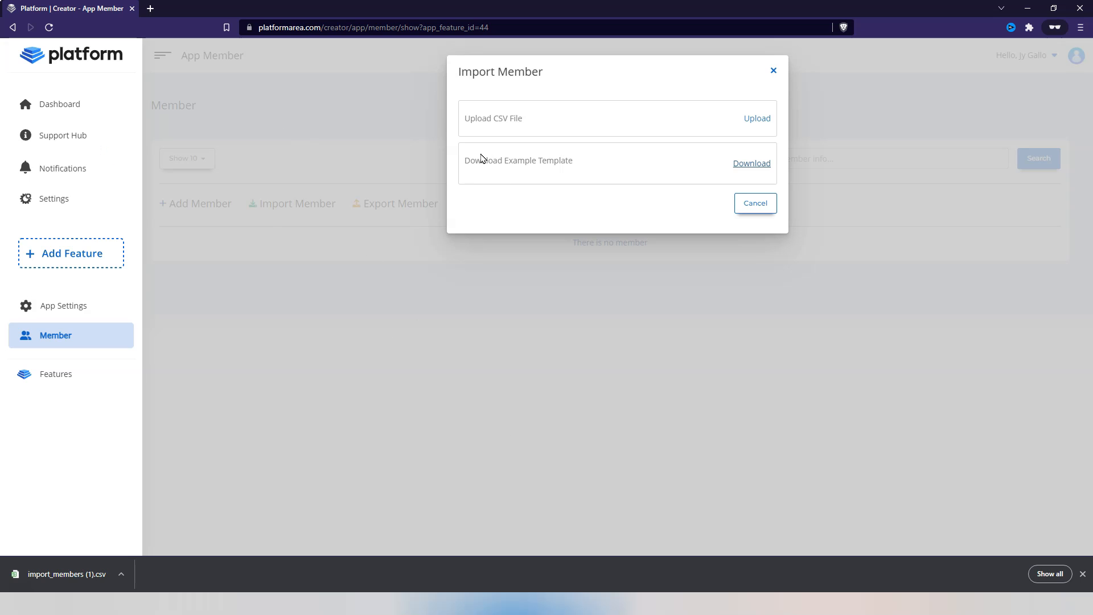
{"action": "left_click", "coordinate": [754, 118]}
{"action": "left_click", "coordinate": [171, 152]}
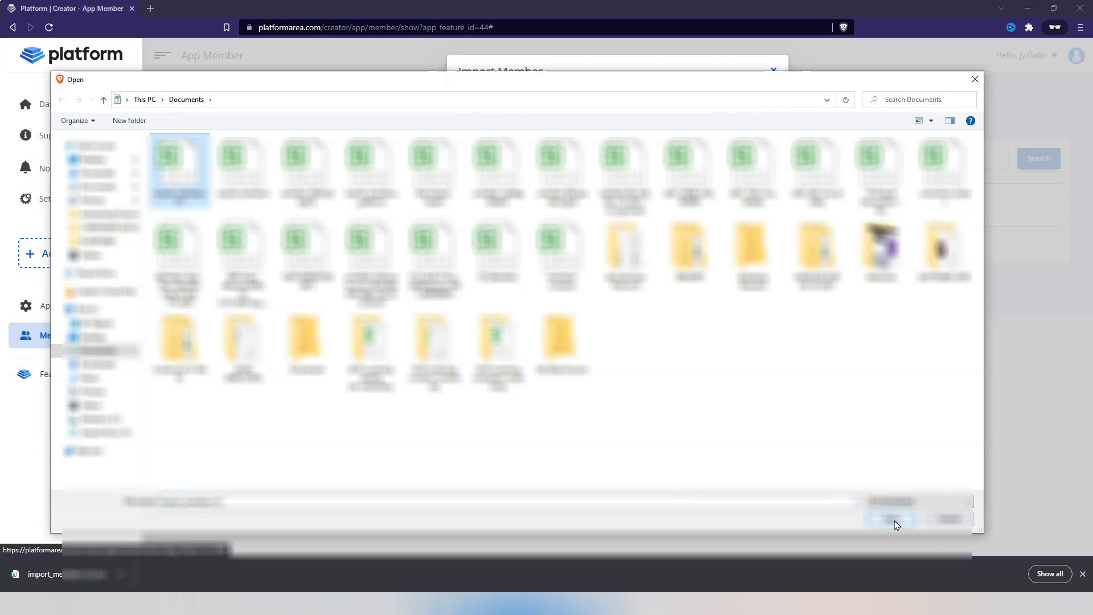
{"action": "left_click_drag", "start_coordinate": [911, 78], "coordinate": [920, 114]}
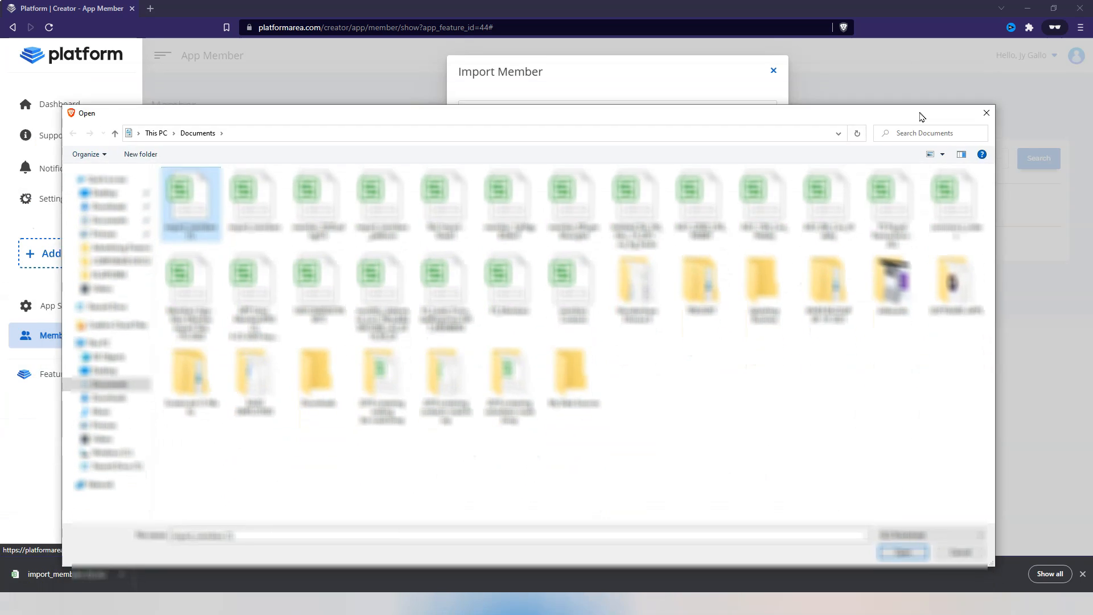
{"action": "left_click", "coordinate": [905, 553]}
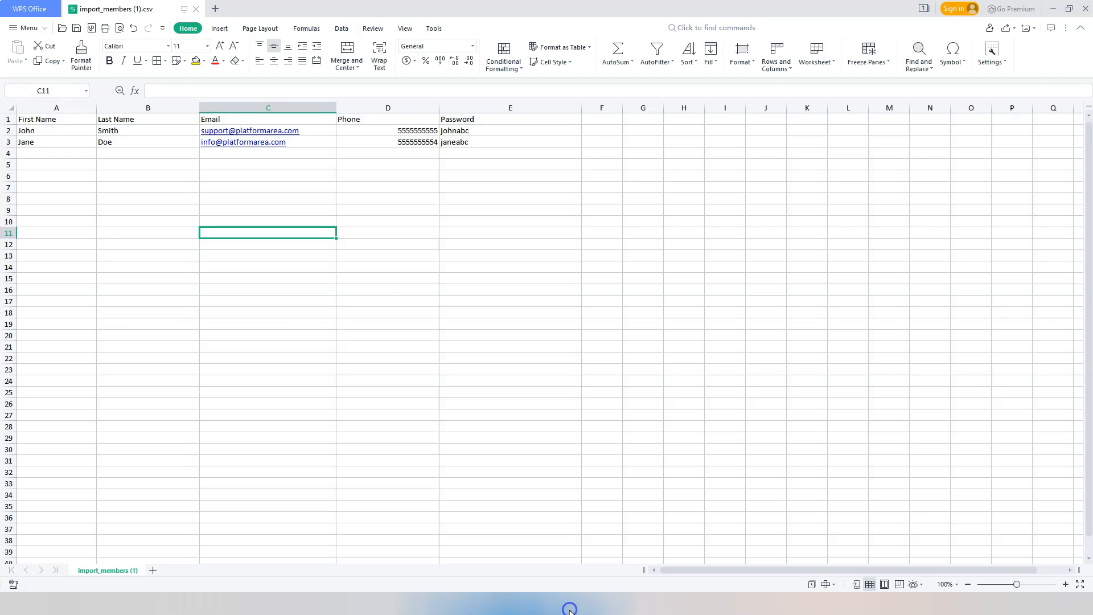
Open John Smith's imported member record and sign into the member app with his e-mail and password.
{"action": "left_click", "coordinate": [8, 131]}
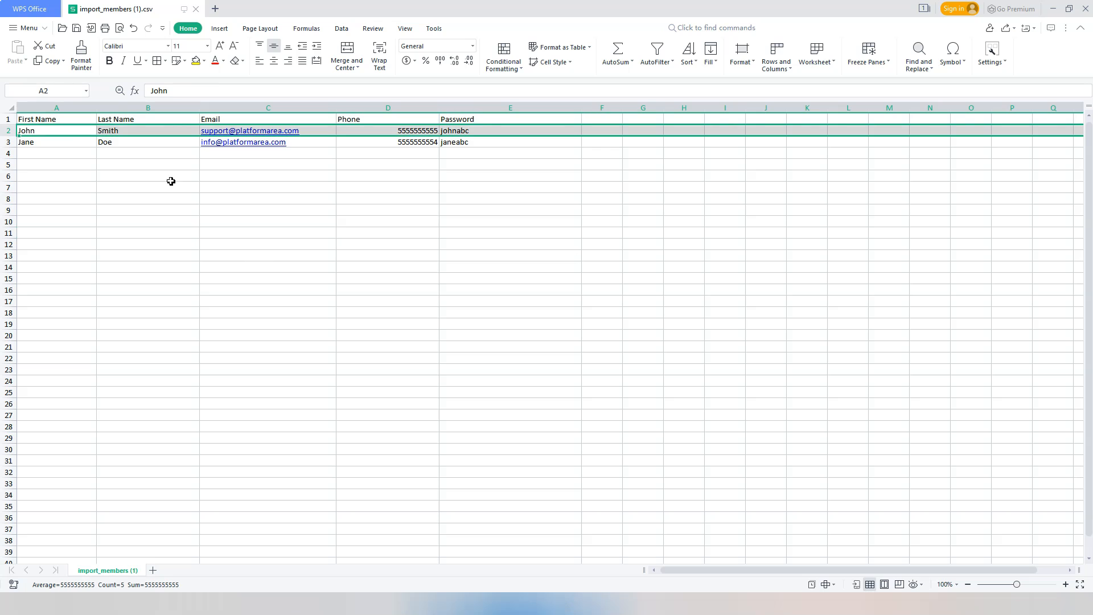
{"action": "left_click", "coordinate": [10, 141]}
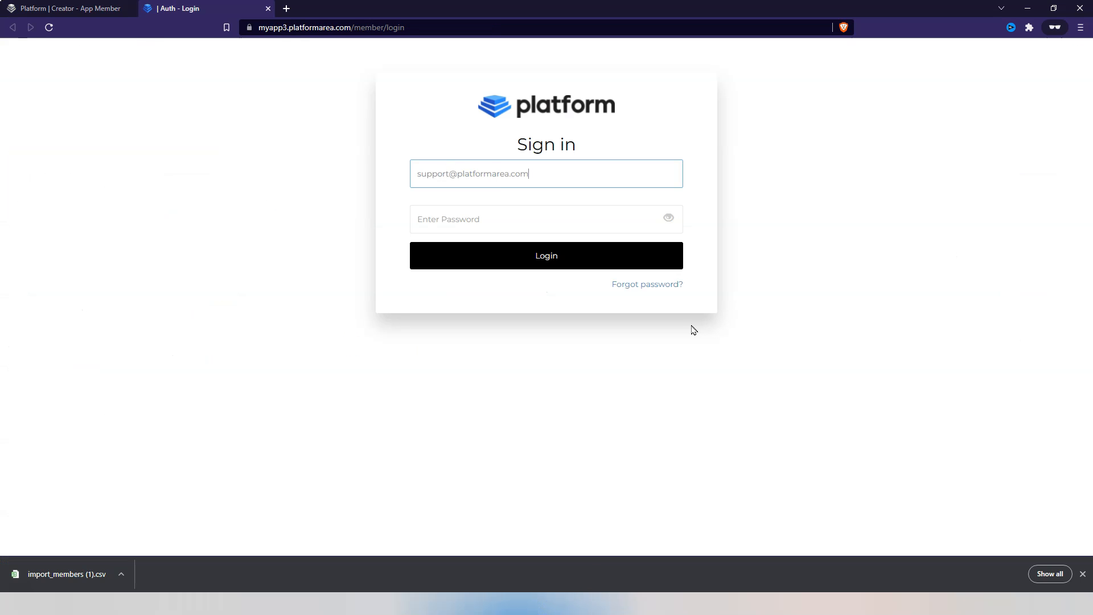
{"action": "left_click", "coordinate": [68, 8]}
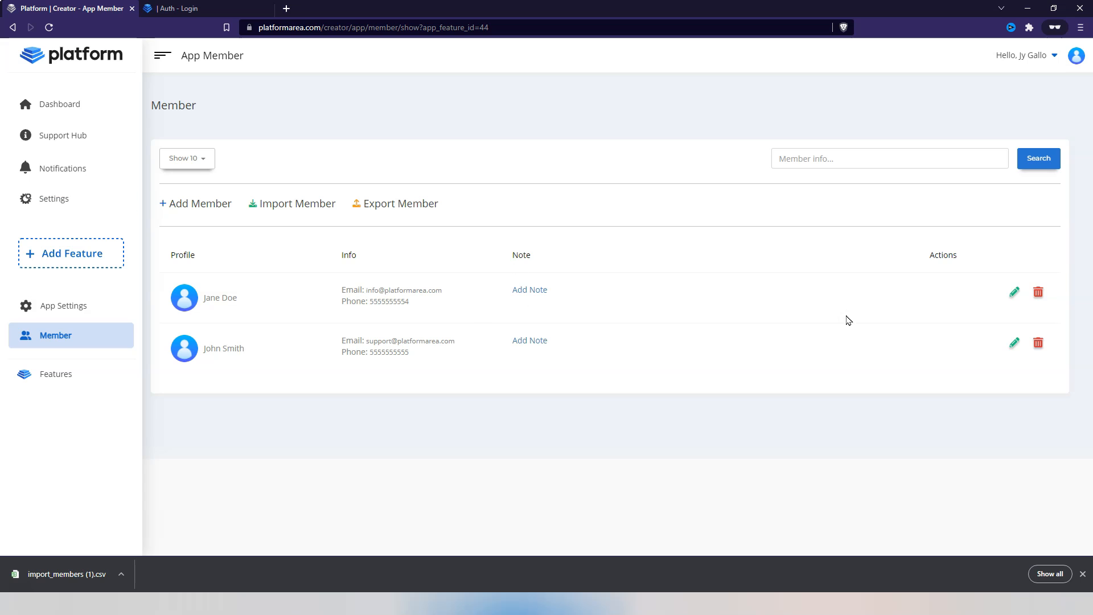
{"action": "left_click", "coordinate": [1015, 343]}
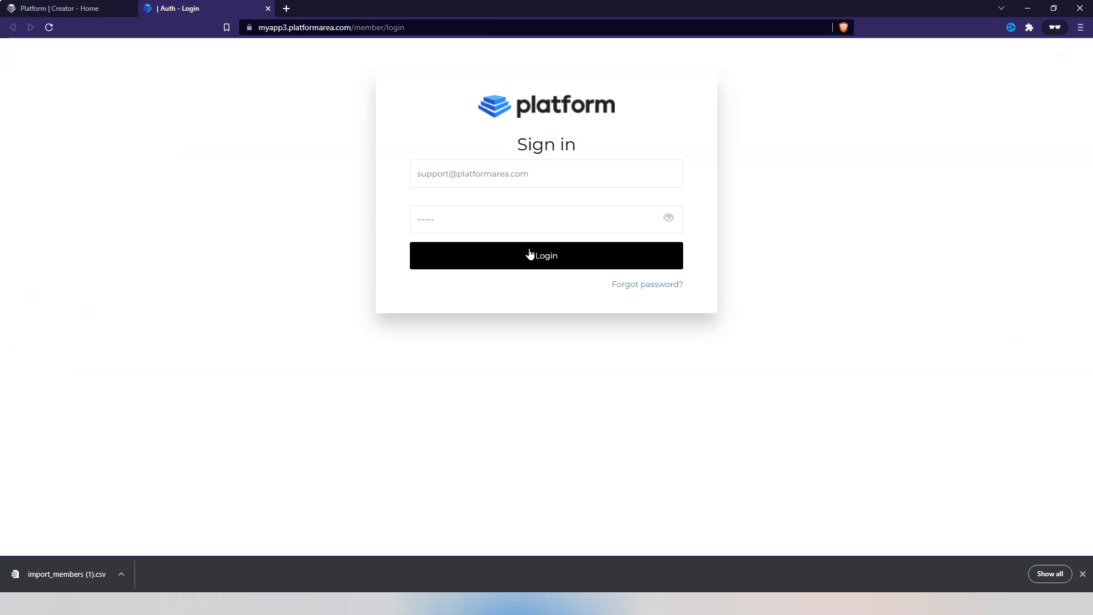
{"action": "left_click", "coordinate": [545, 257]}
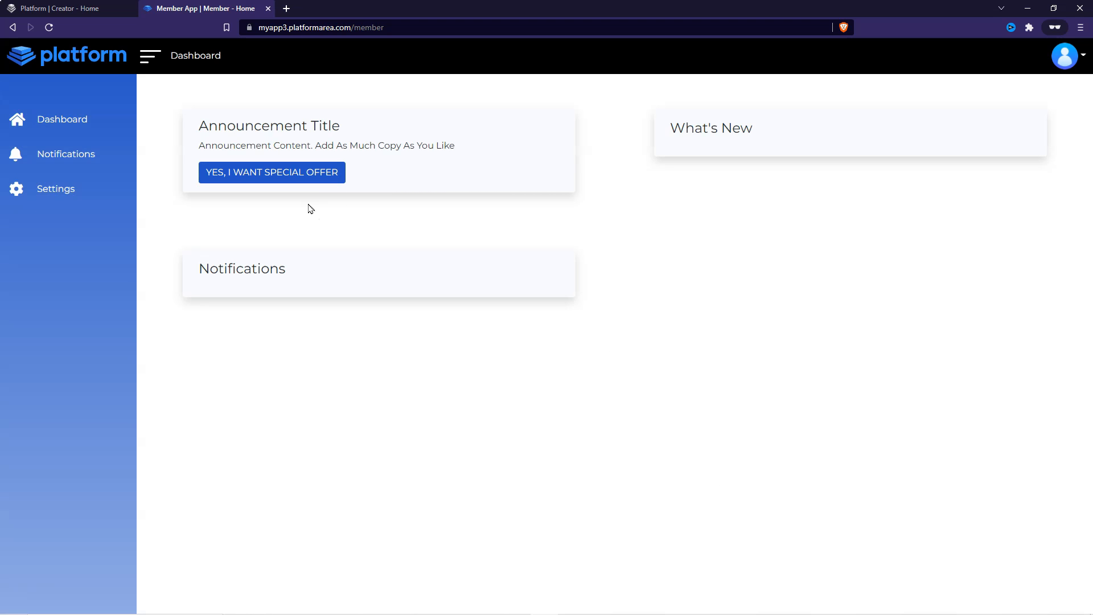
Open the member's Settings page and review the subscription plan and profile details.
{"action": "left_click", "coordinate": [1064, 55]}
{"action": "left_click", "coordinate": [1058, 88]}
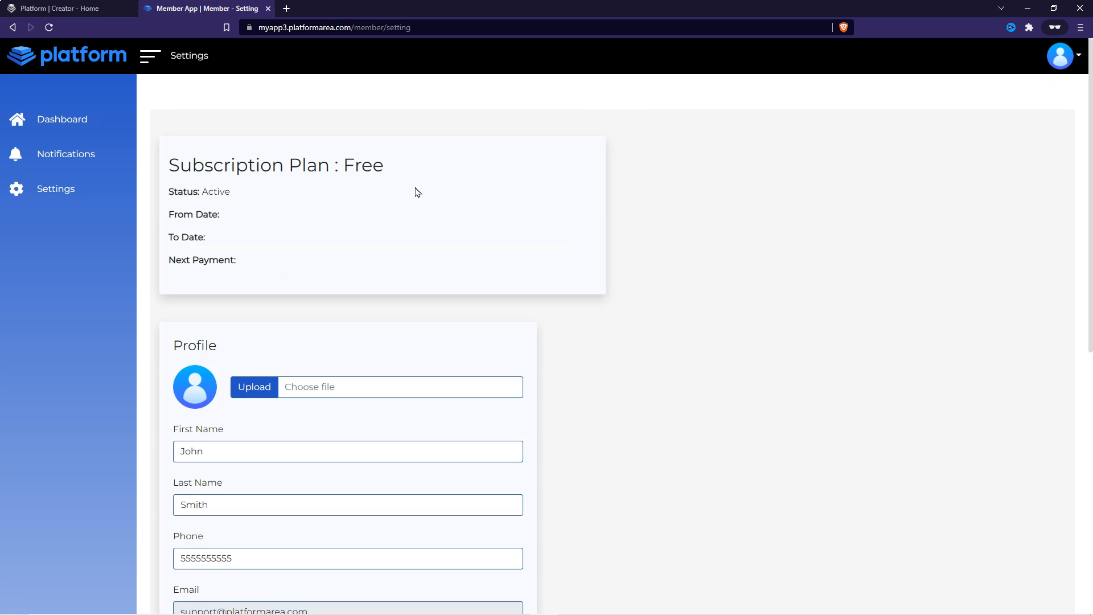
{"action": "scroll", "coordinate": [424, 198], "scroll_direction": "down", "scroll_amount": 5}
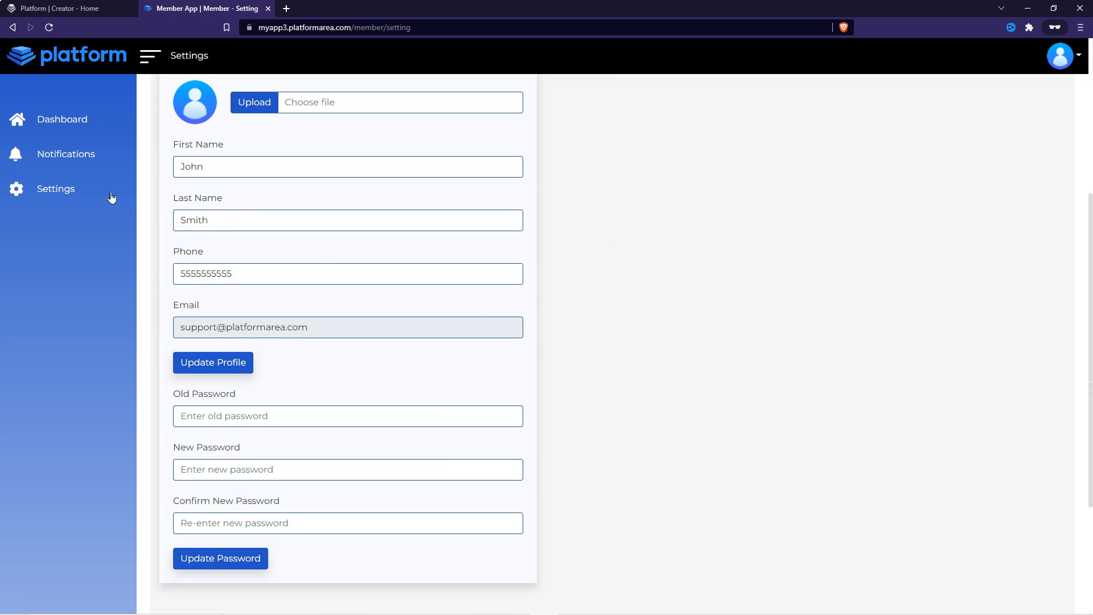
{"action": "scroll", "coordinate": [453, 481], "scroll_direction": "up", "scroll_amount": 5}
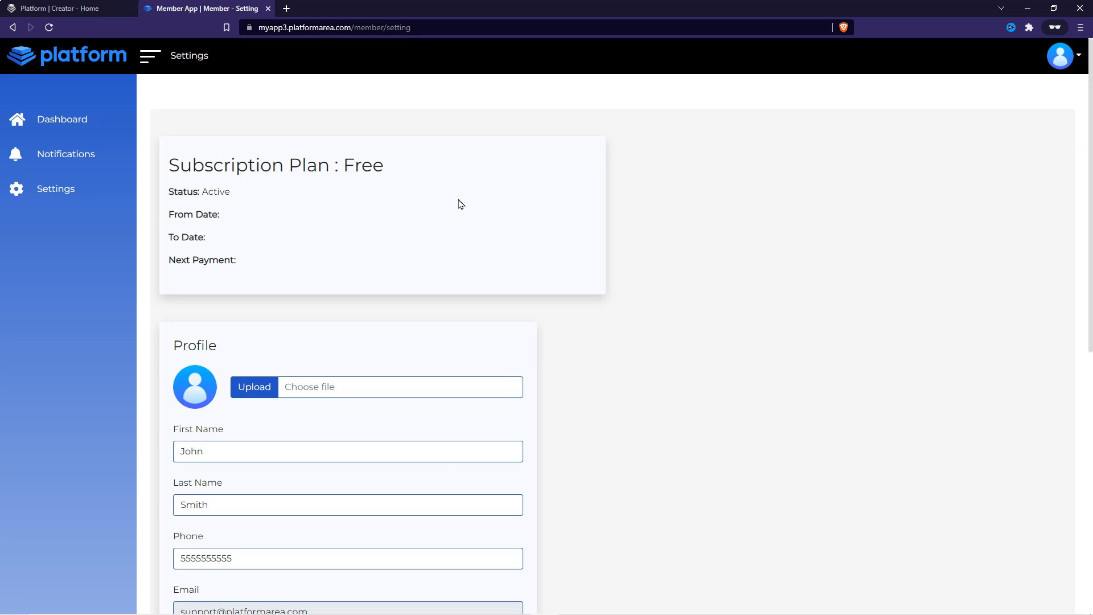
{"action": "left_click_drag", "start_coordinate": [401, 173], "coordinate": [168, 162]}
{"action": "left_click", "coordinate": [243, 196]}
{"action": "left_click", "coordinate": [512, 225]}
Open the app settings' Payment page, then return to the creator's member list.
{"action": "key", "text": "ctrl+shift+Tab"}
{"action": "left_click", "coordinate": [63, 305]}
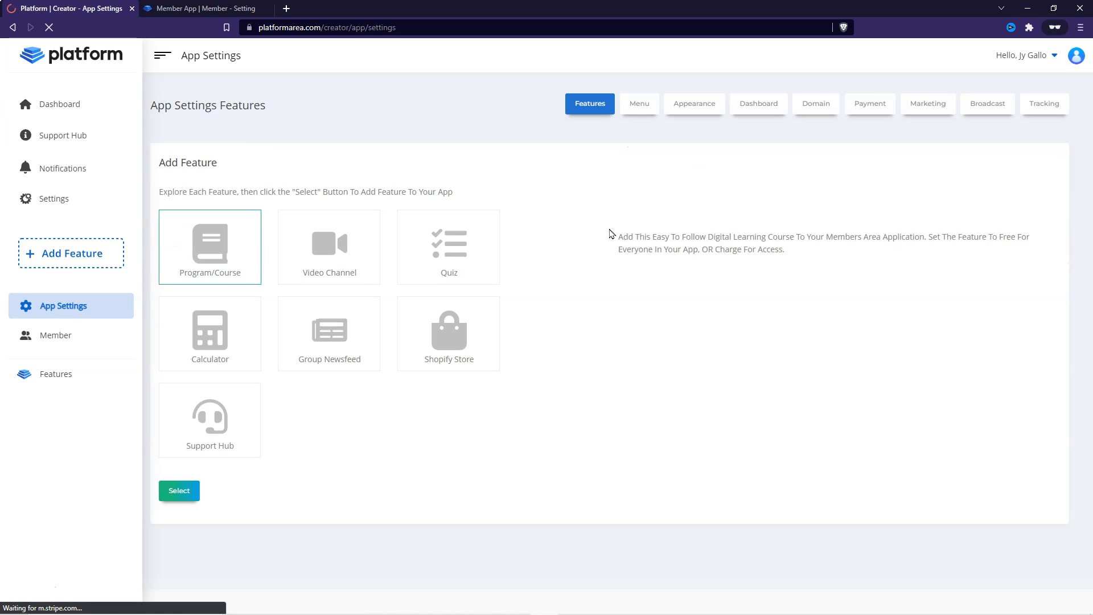
{"action": "left_click", "coordinate": [870, 103]}
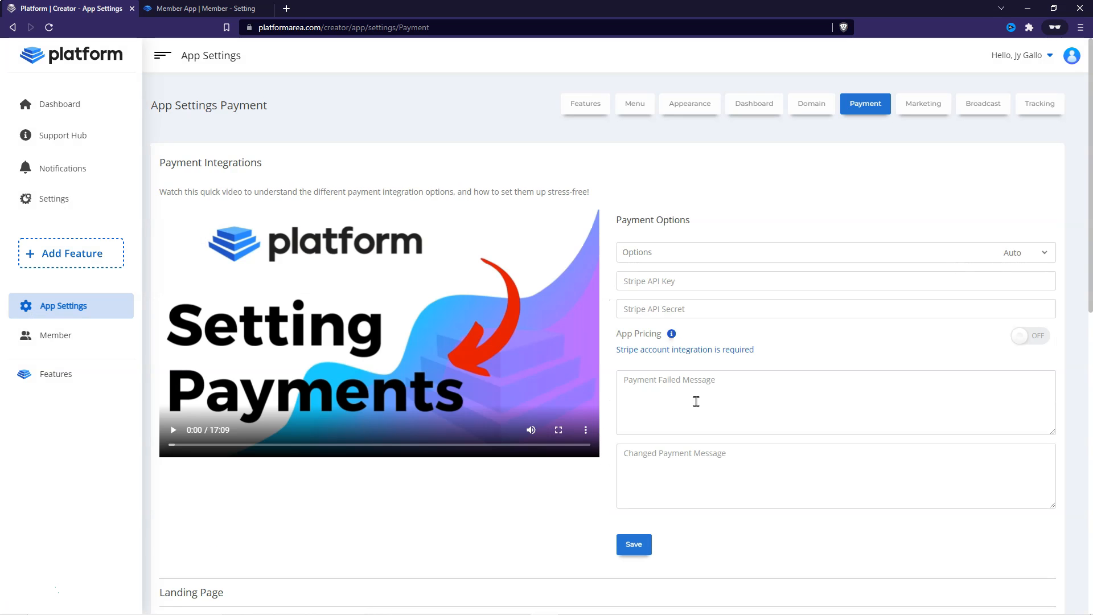
{"action": "left_click", "coordinate": [205, 8]}
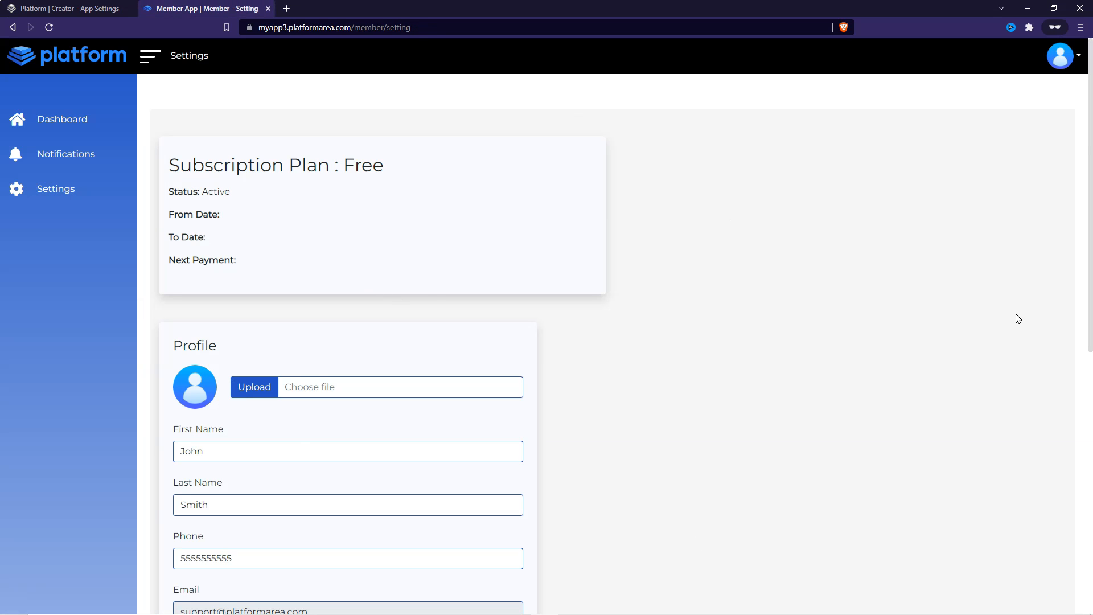
{"action": "left_click", "coordinate": [69, 8]}
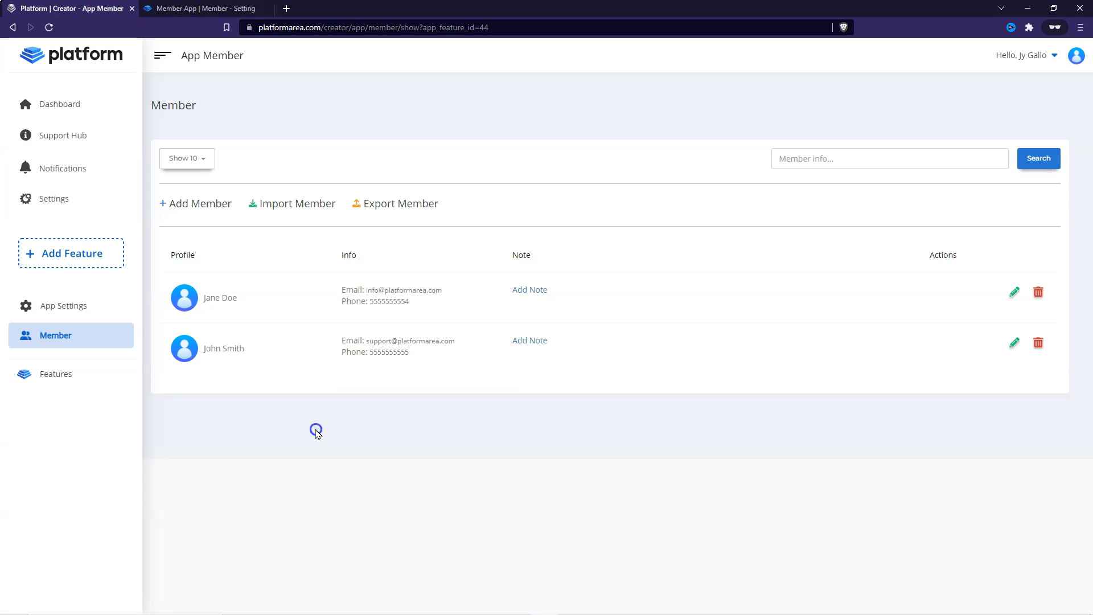